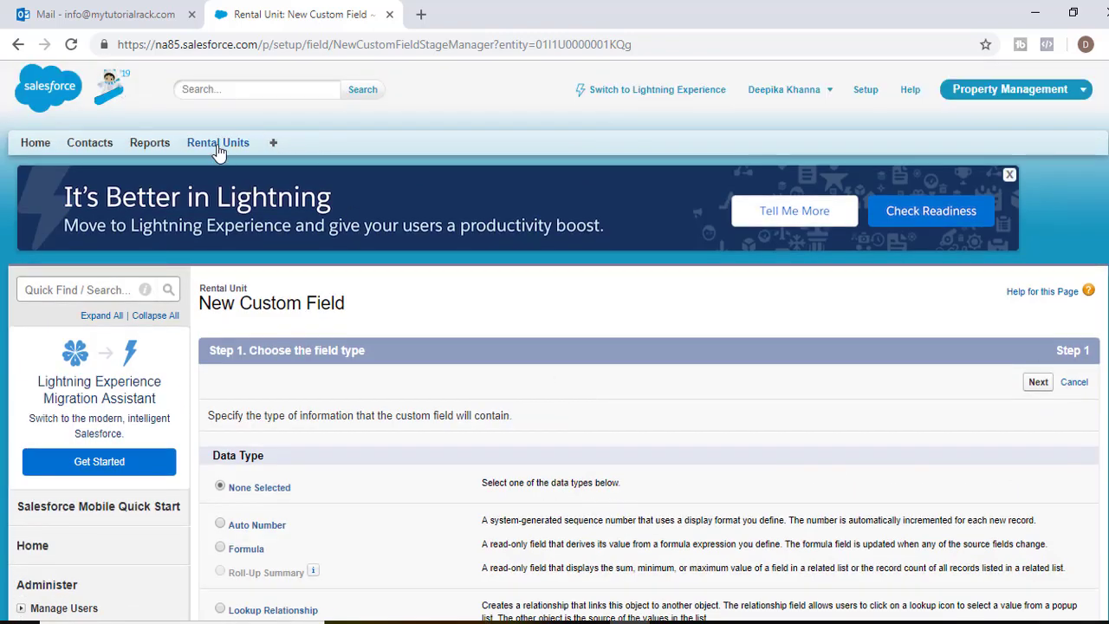
View the blank New Rental Unit form, then start a new Rental Unit custom field
left_click(494, 274)
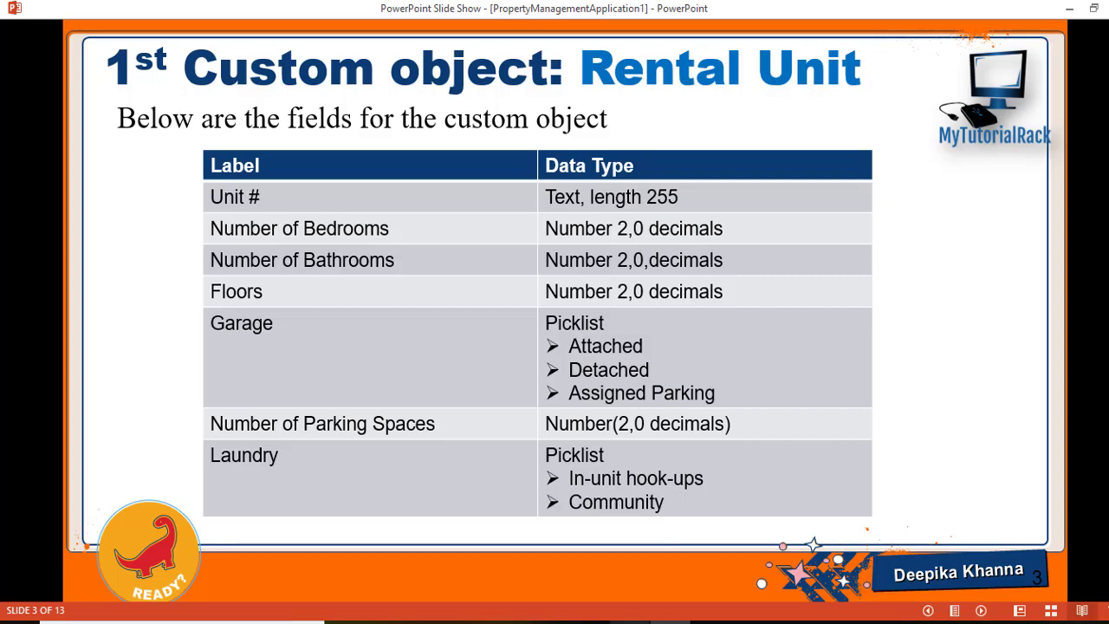
key("alt+Tab")
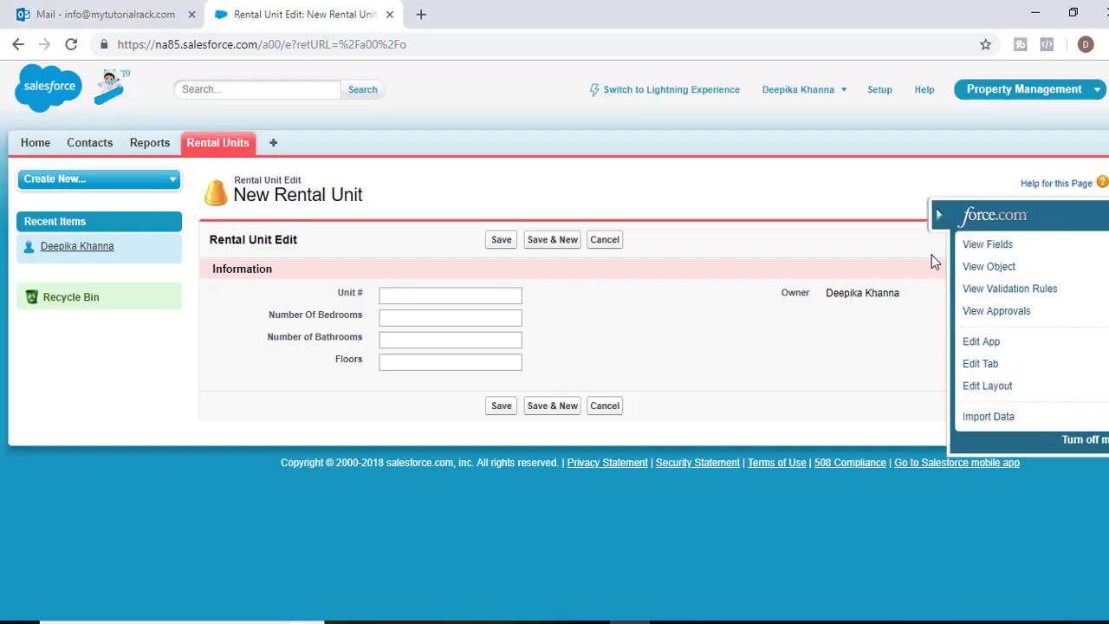
left_click(1027, 246)
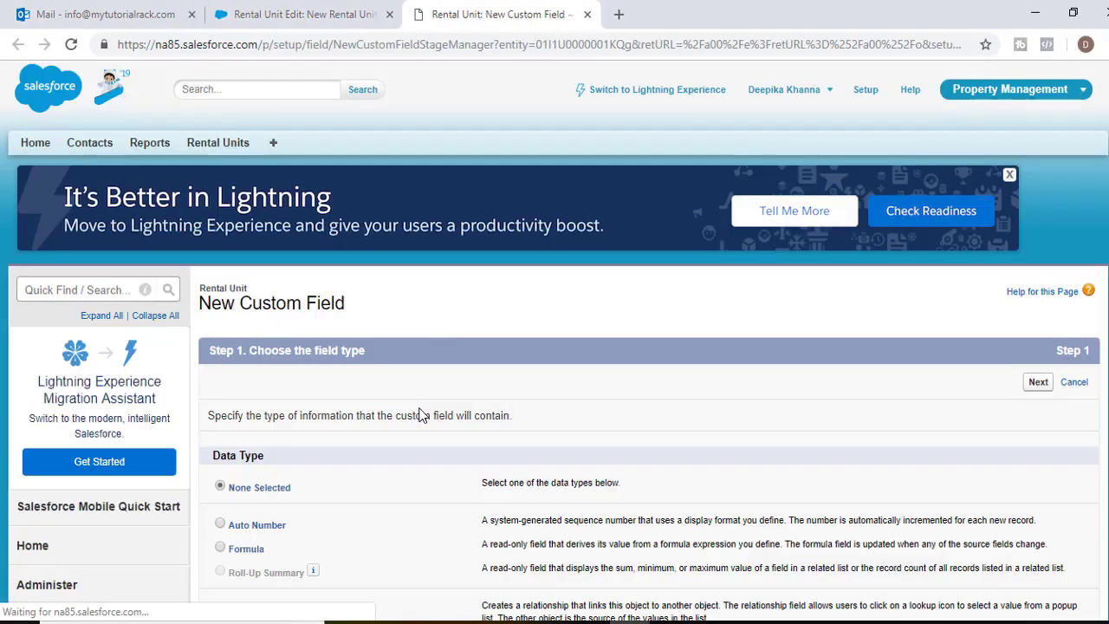
Define a Garage picklist with values Attached, Detached and Assigned Parking
scroll(354, 447, "down", 7)
left_click(242, 413)
scroll(340, 421, "down", 3)
left_click(1032, 395)
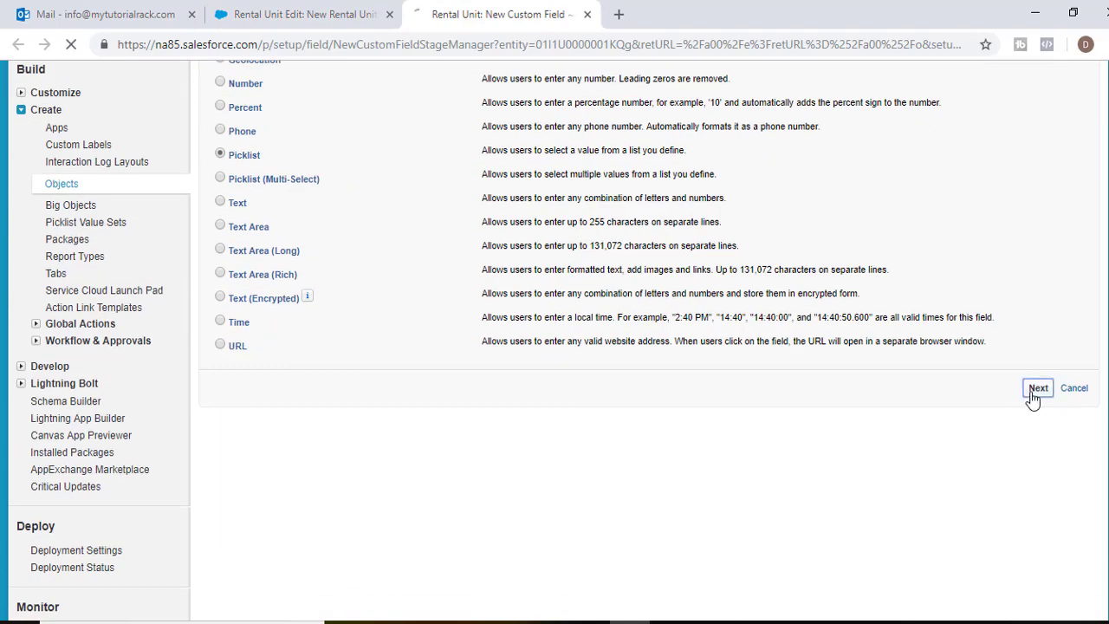
left_click(416, 418)
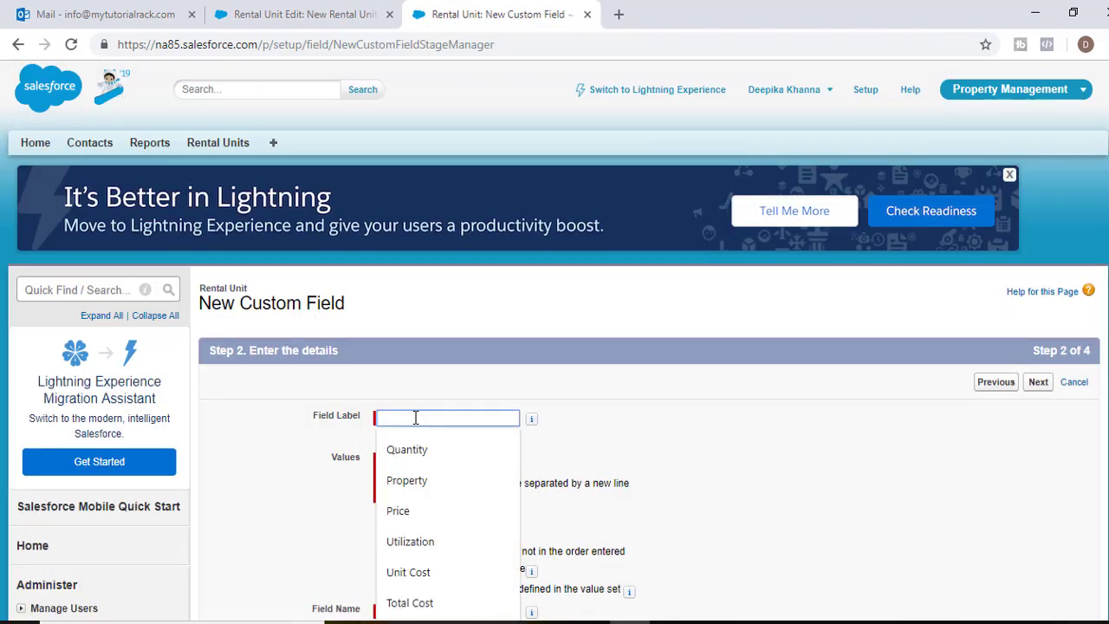
type("Gar")
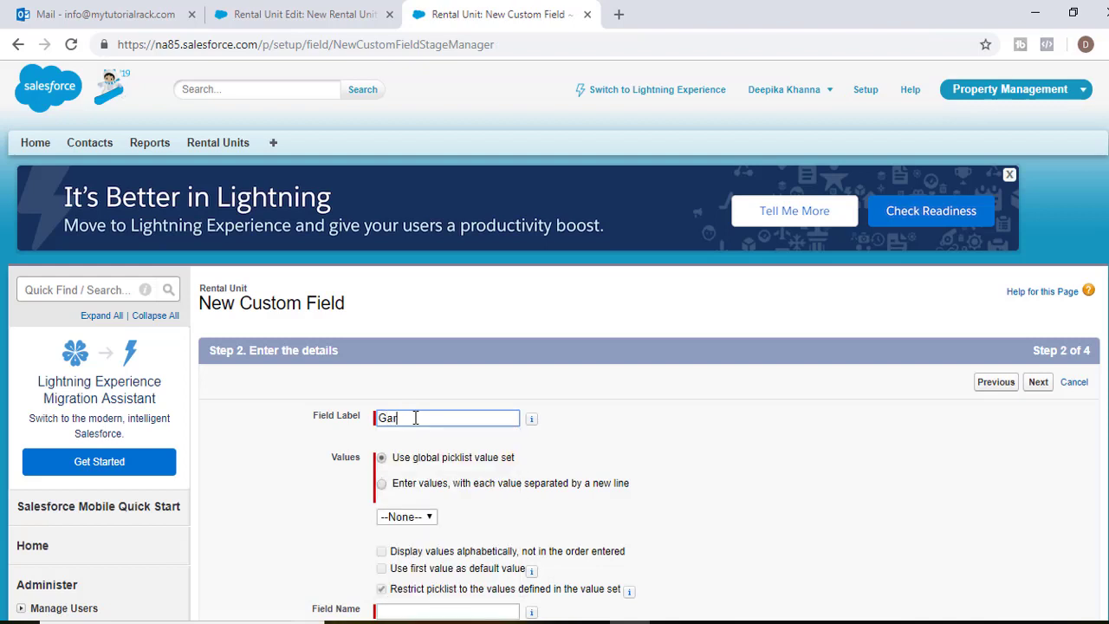
scroll(502, 504, "down", 2)
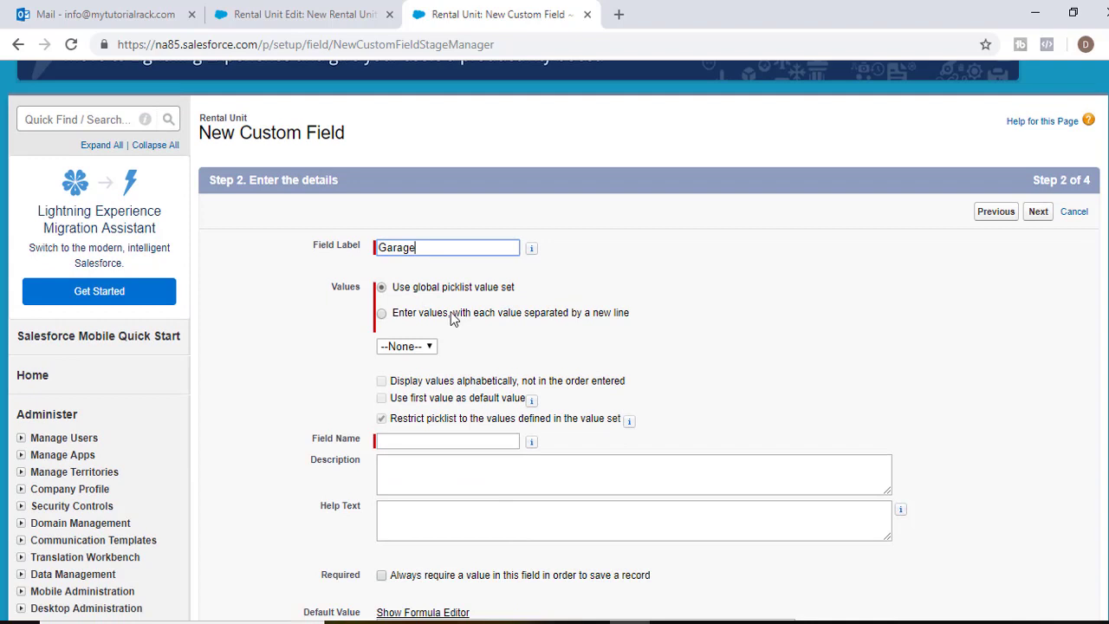
left_click(431, 316)
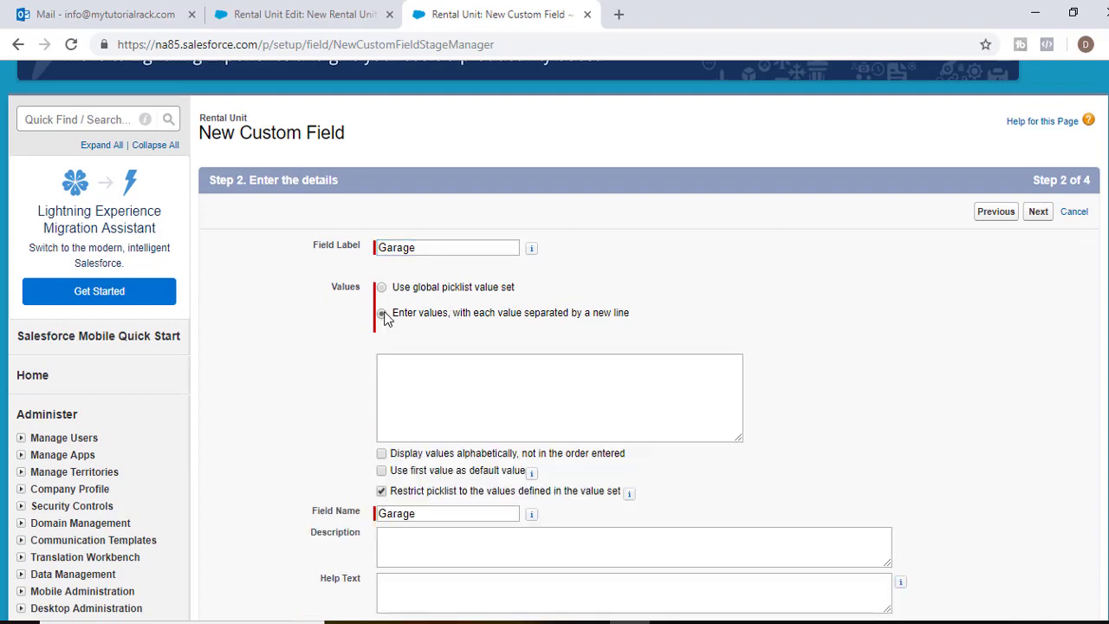
left_click(398, 372)
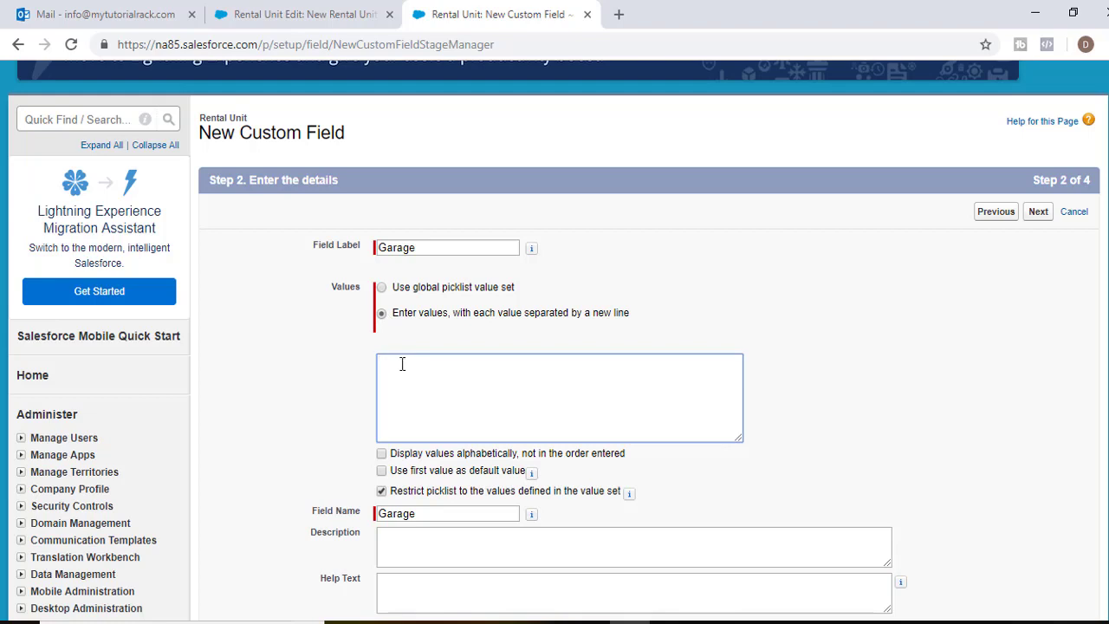
type("Attache")
type("Parking")
scroll(462, 330, "down", 2)
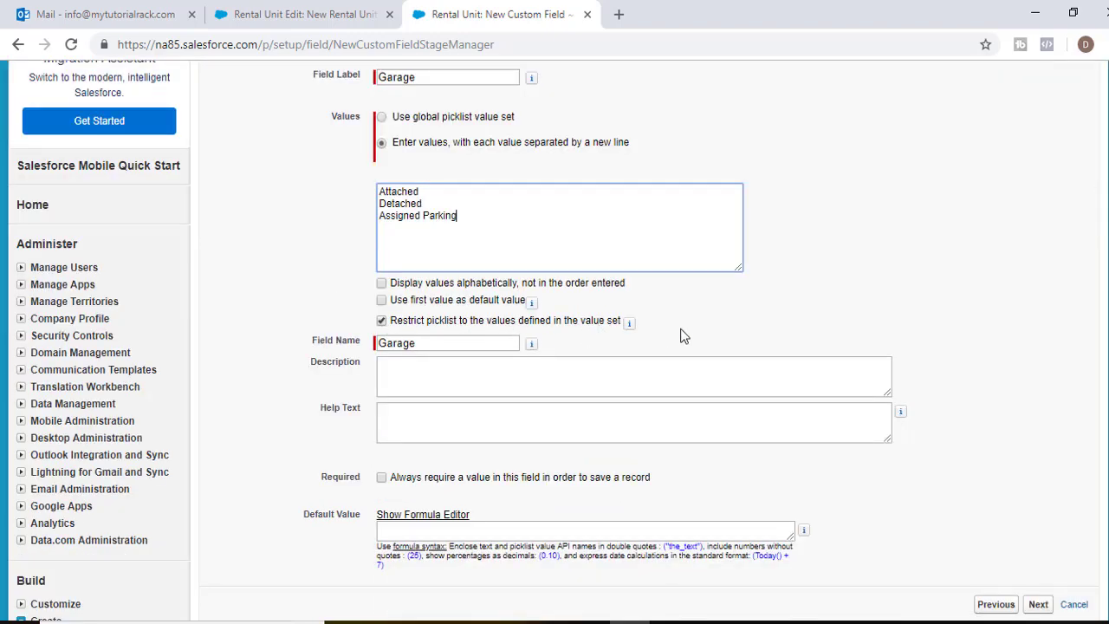
scroll(564, 357, "down", 2)
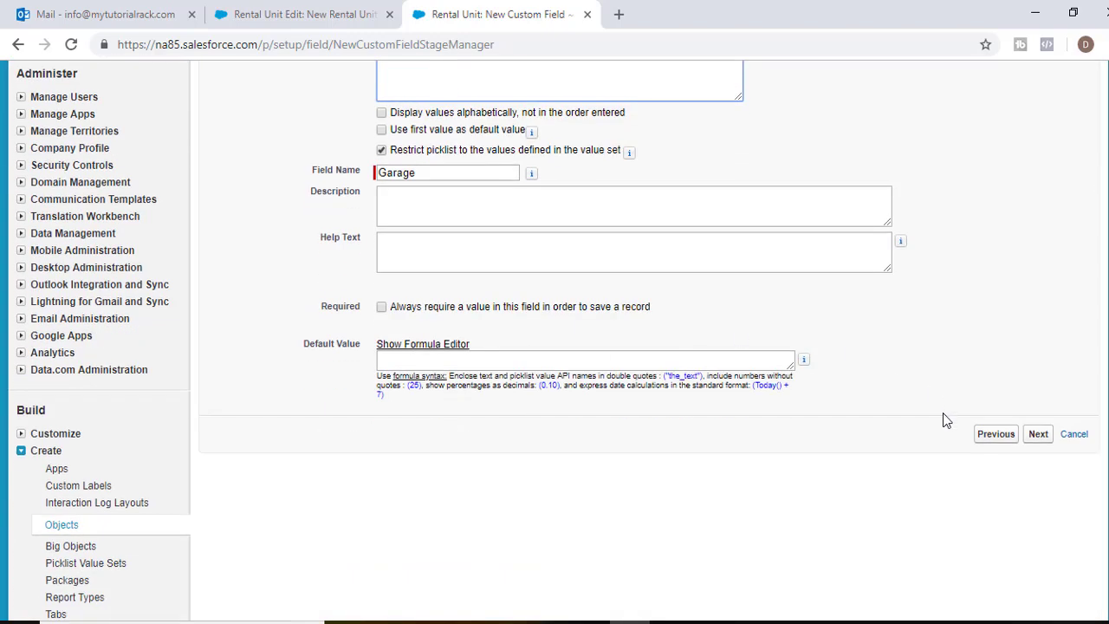
Make Garage visible to every profile, save it, and check the Rental Unit field list slide
left_click(1039, 436)
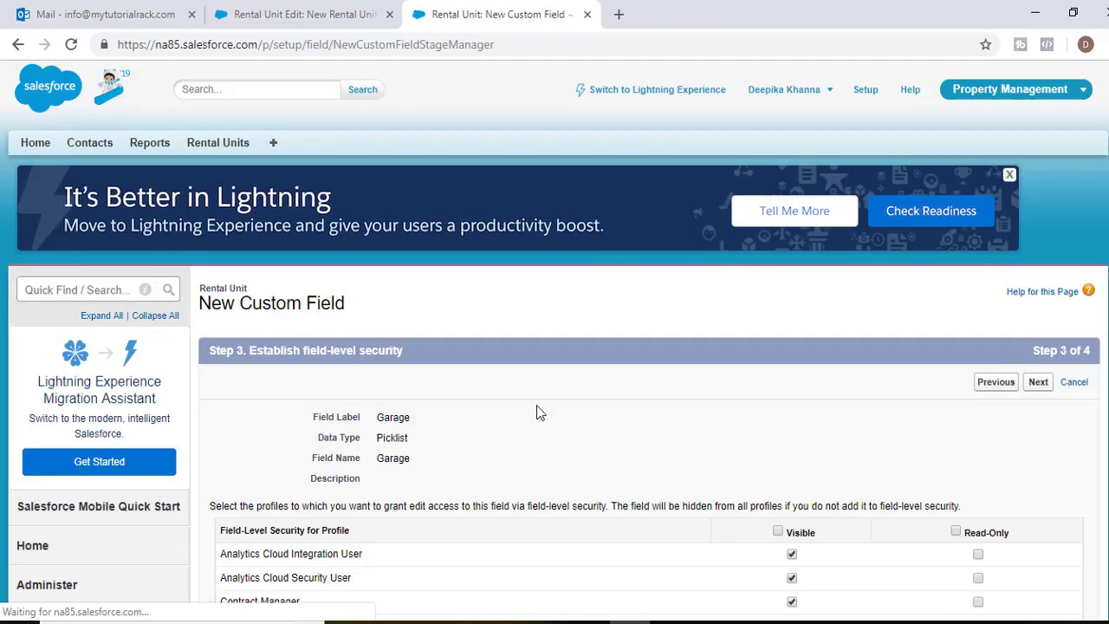
scroll(712, 368, "down", 2)
left_click(778, 361)
left_click(1039, 213)
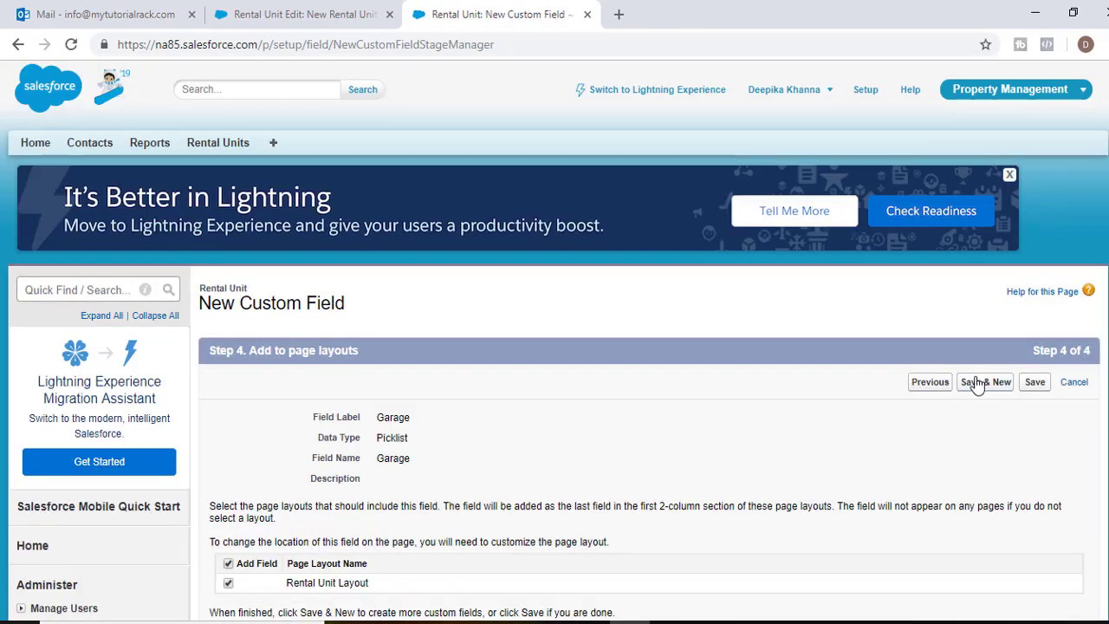
left_click(985, 381)
scroll(351, 539, "down", 3)
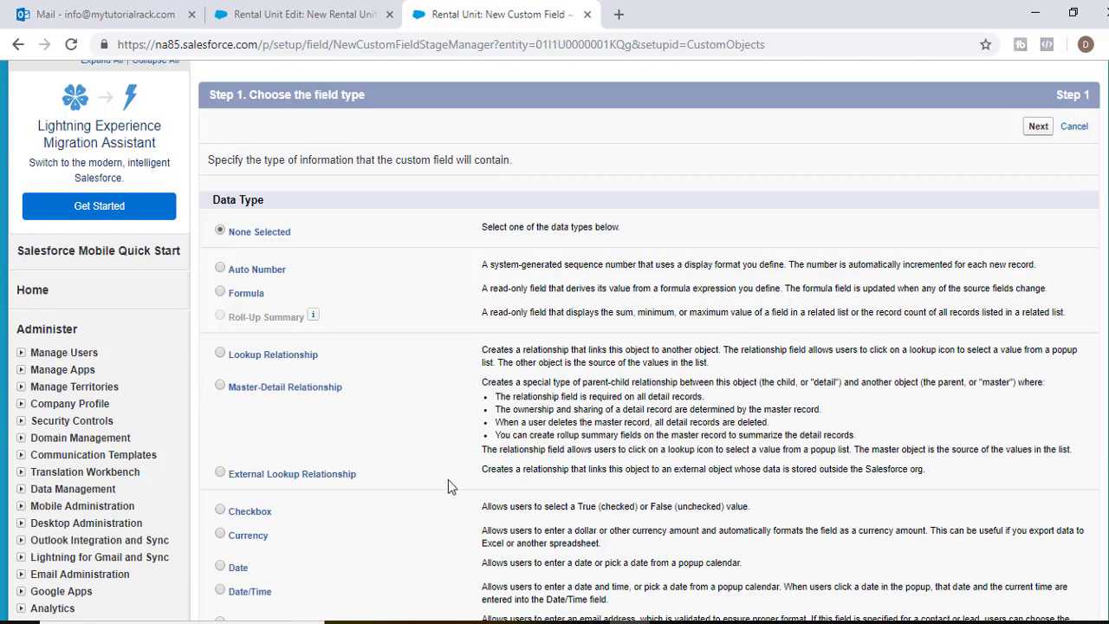
key("alt+Tab")
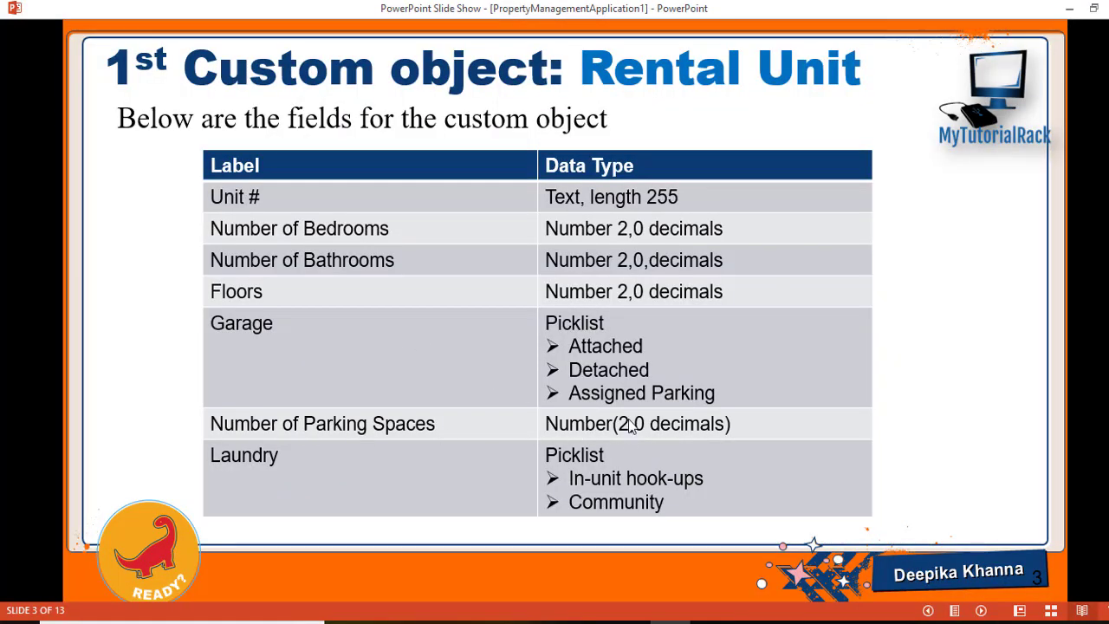
key("alt+Tab")
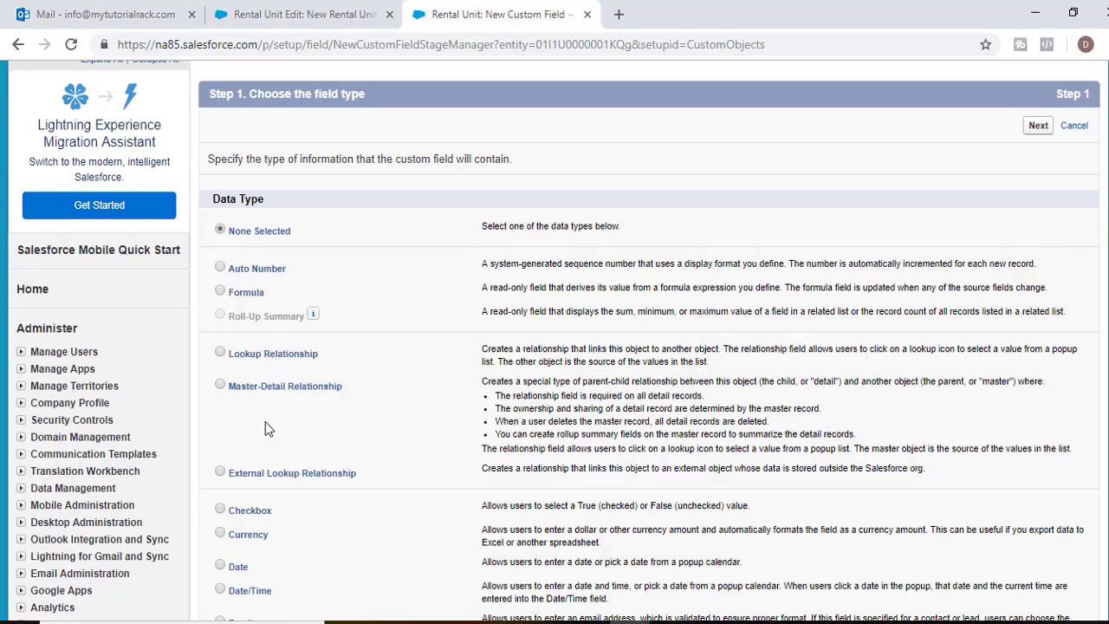
Start a Number field labelled Number of Parking Spaces
scroll(260, 434, "down", 2)
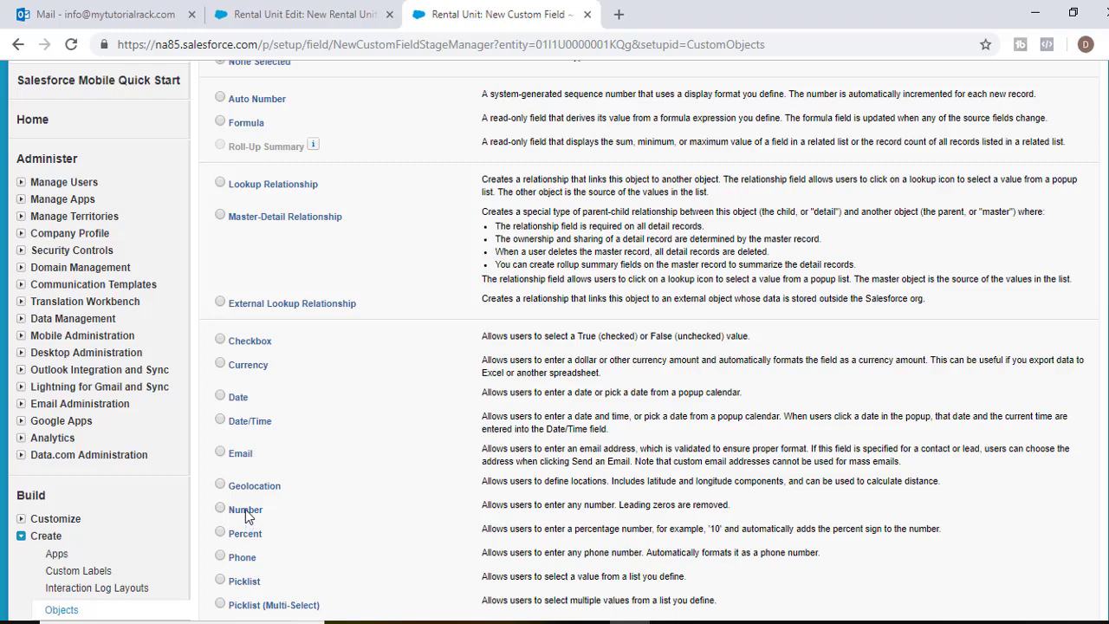
left_click(245, 511)
scroll(566, 510, "down", 5)
left_click(1038, 390)
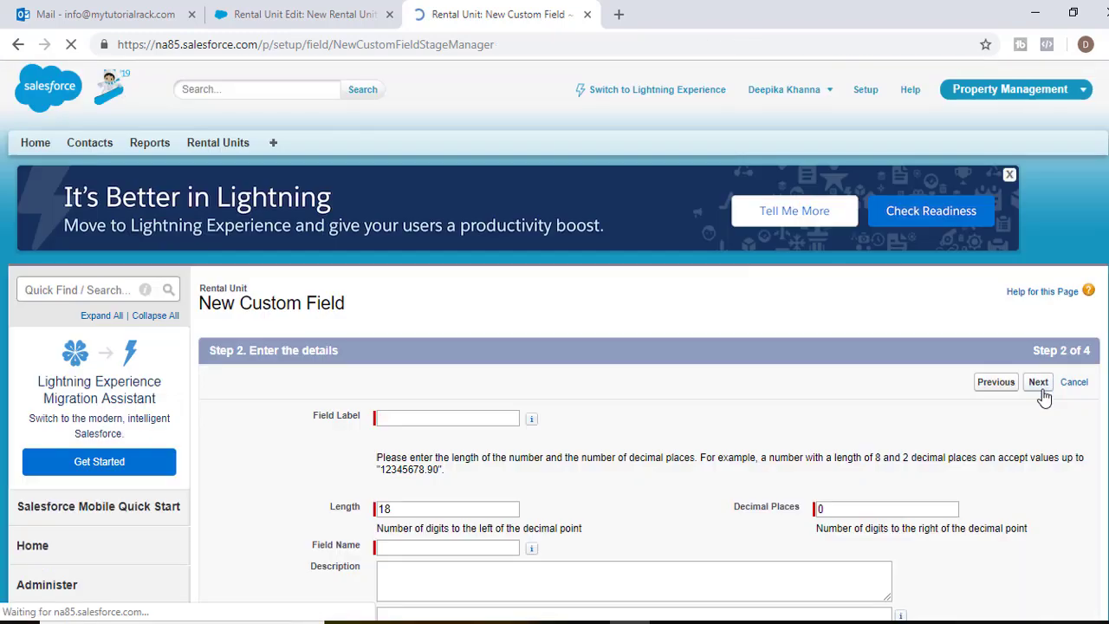
left_click(423, 418)
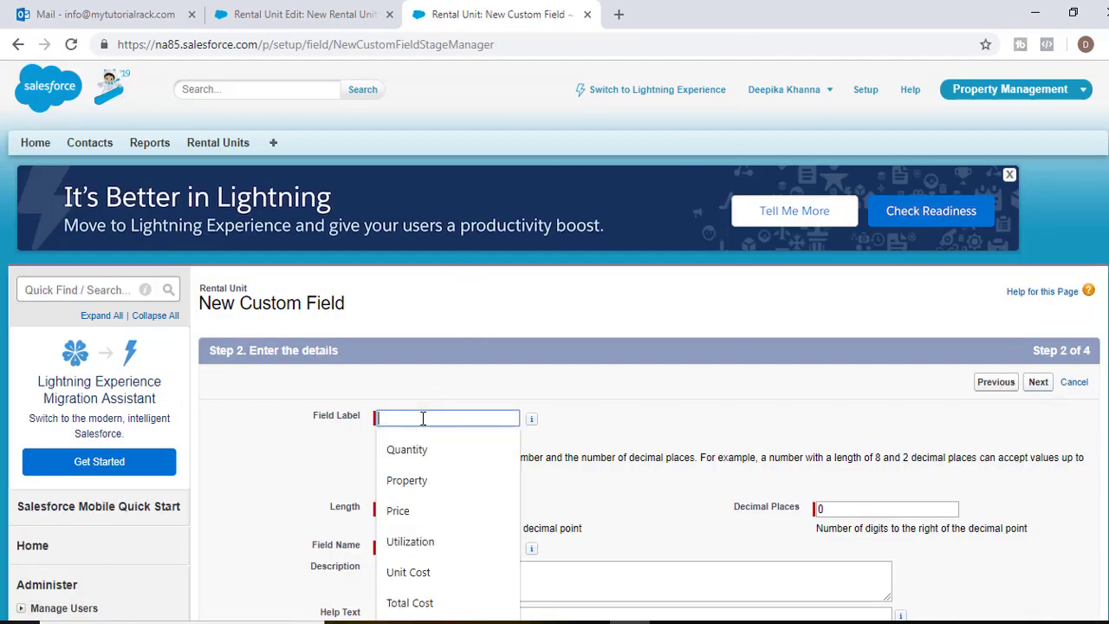
type("Number of ")
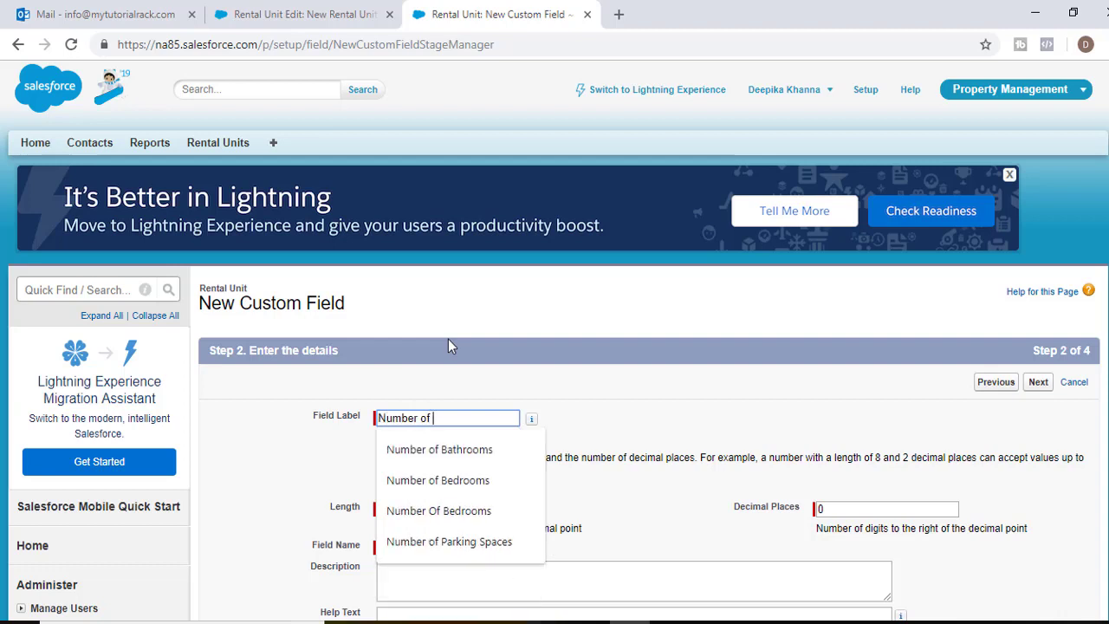
type("Parking Spaces")
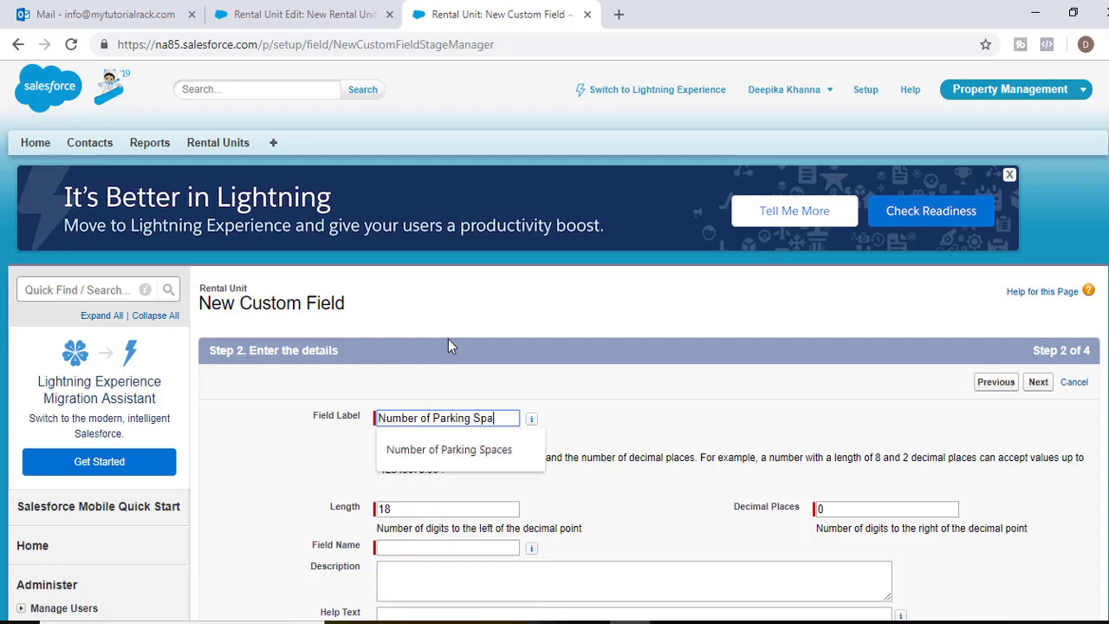
Give it length 2 and 0 decimal places, visible to every profile
key("Tab")
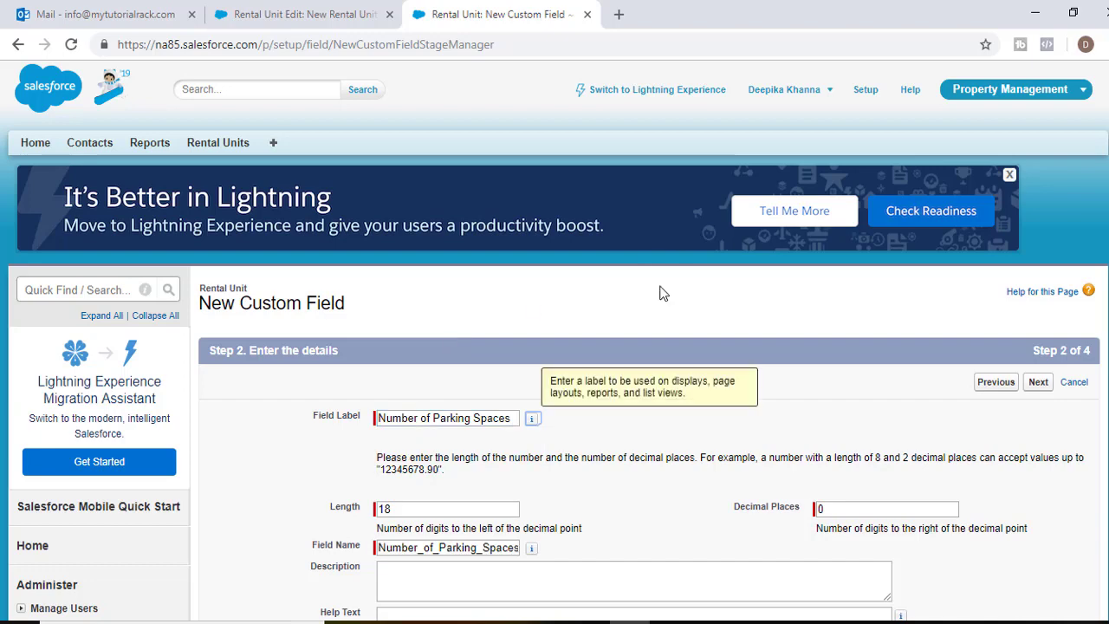
scroll(664, 292, "down", 3)
left_click(354, 257)
type("2")
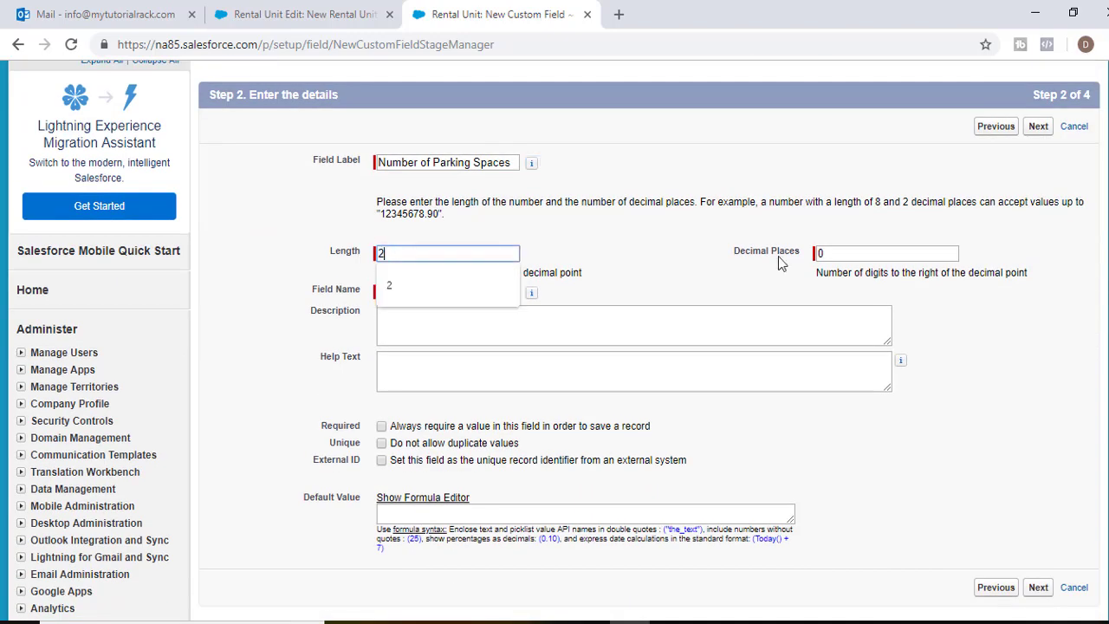
left_click(853, 252)
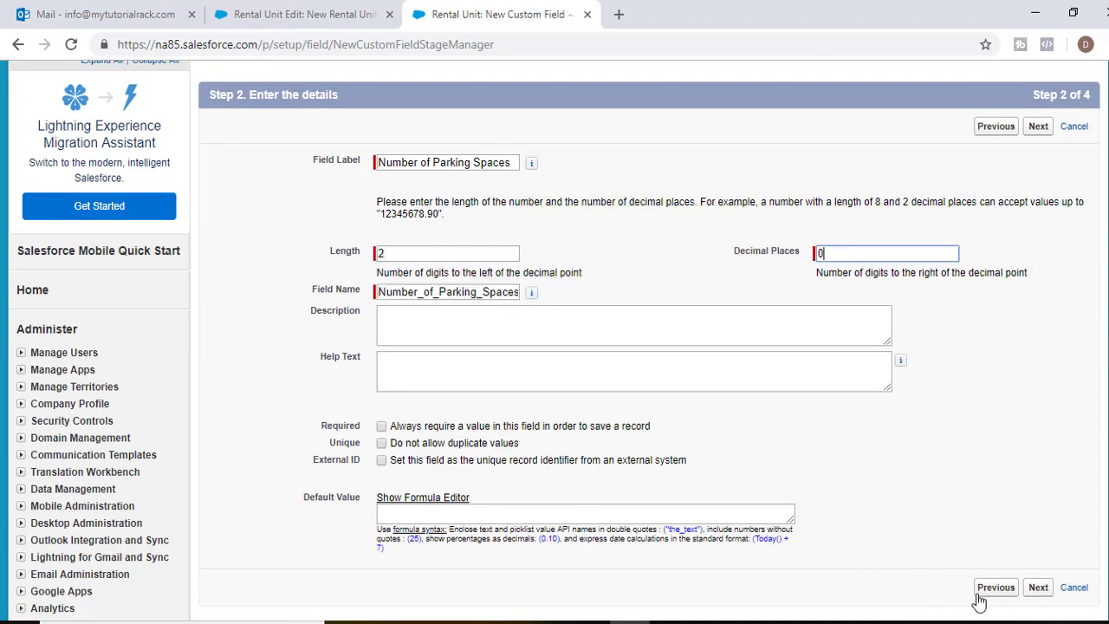
left_click(1040, 590)
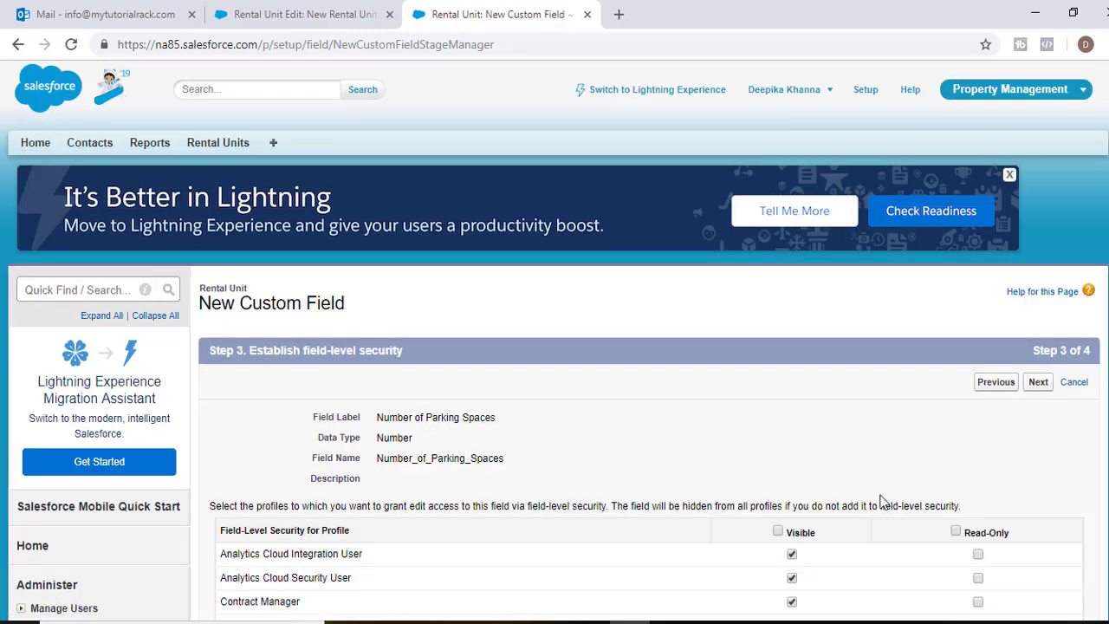
left_click(779, 532)
left_click(1052, 389)
scroll(1052, 403, "down", 4)
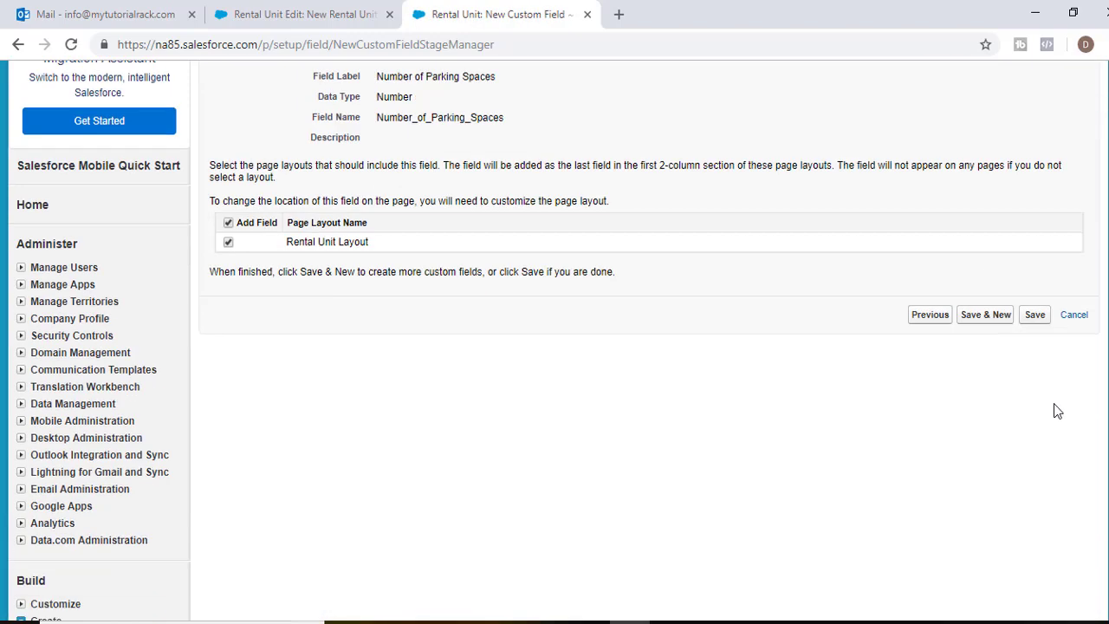
Save Number of Parking Spaces and read the Laundry picklist values on the slide
left_click(984, 319)
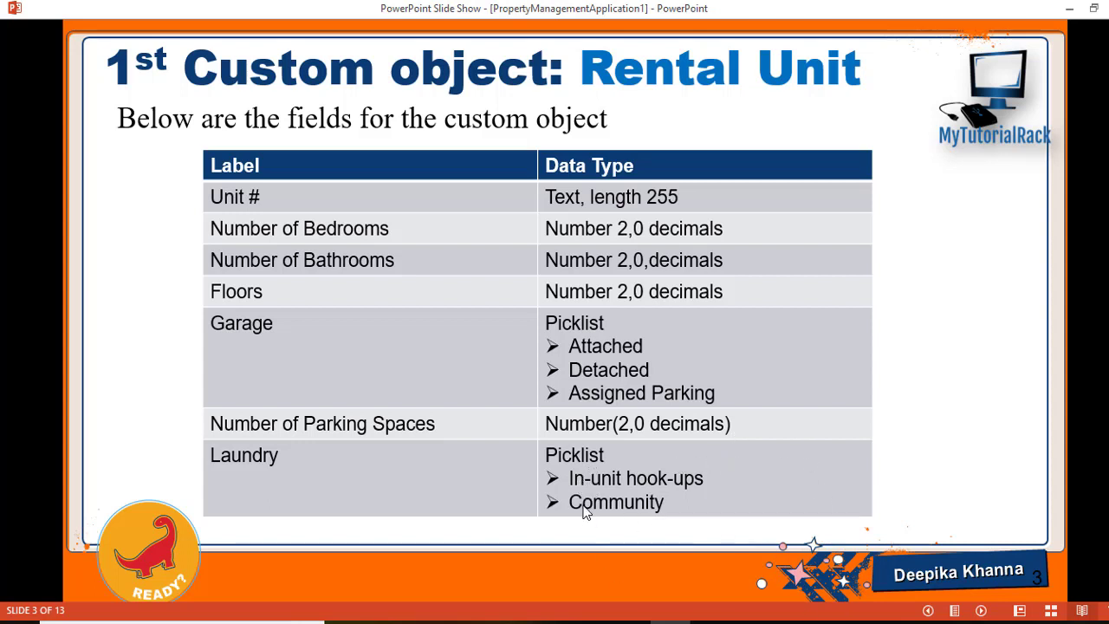
key("alt+Tab")
Start a Picklist field labelled Laundry
scroll(351, 468, "down", 5)
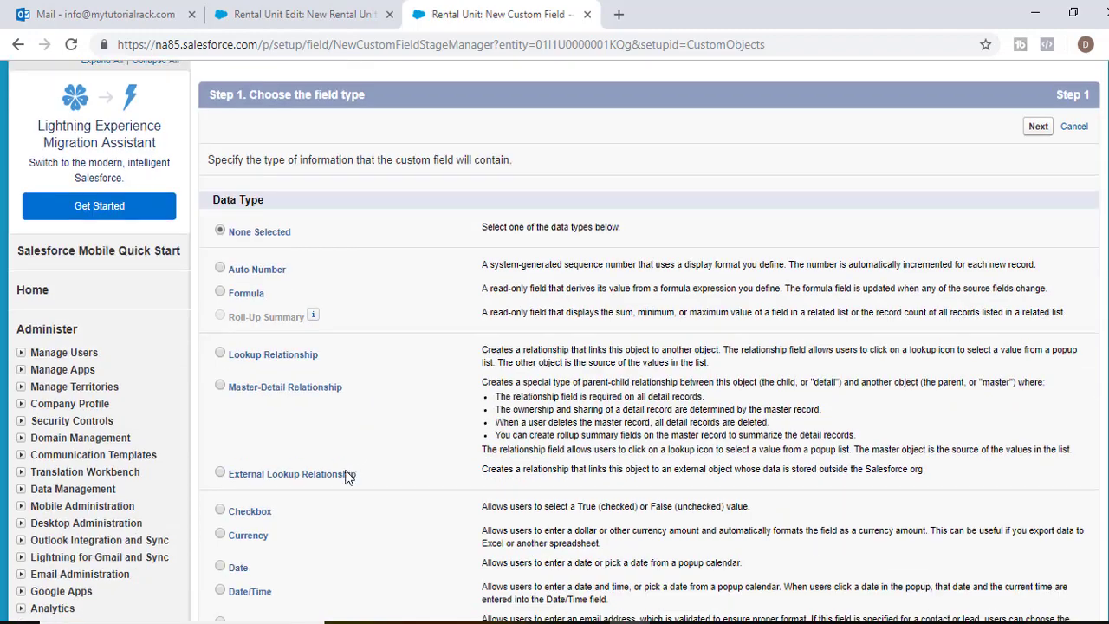
scroll(339, 481, "down", 3)
left_click(243, 413)
scroll(658, 437, "down", 3)
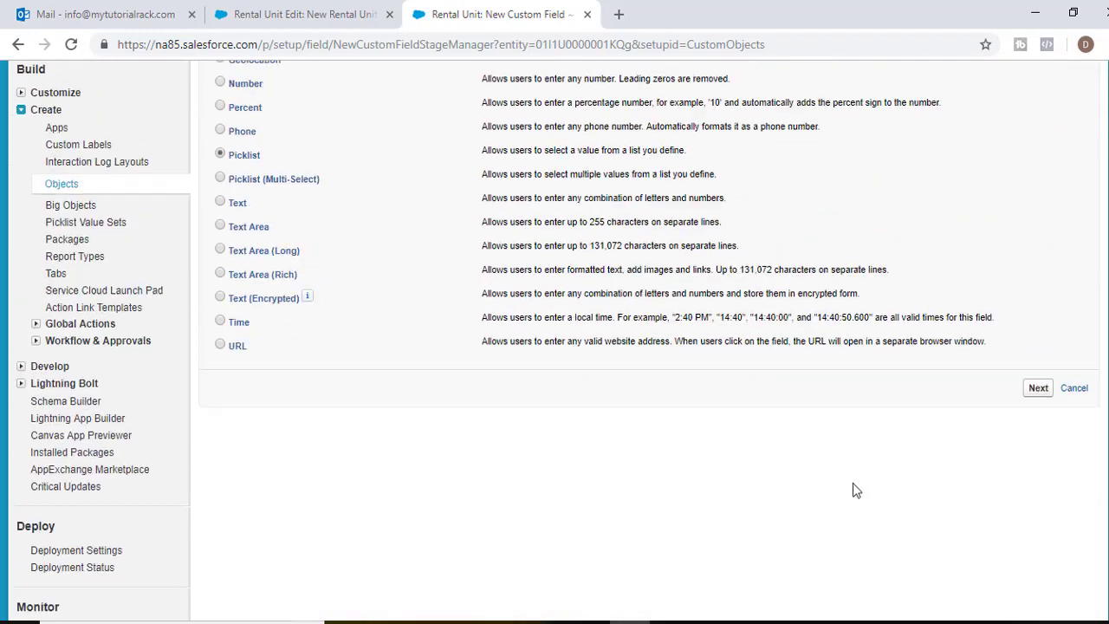
left_click(1031, 392)
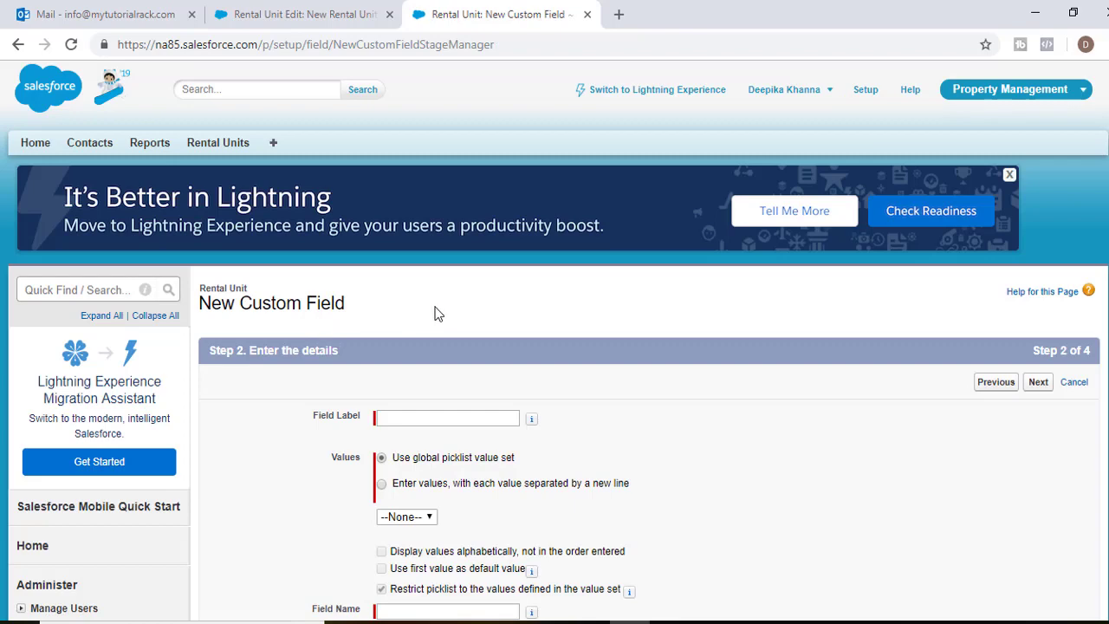
left_click(397, 421)
type("Laundry")
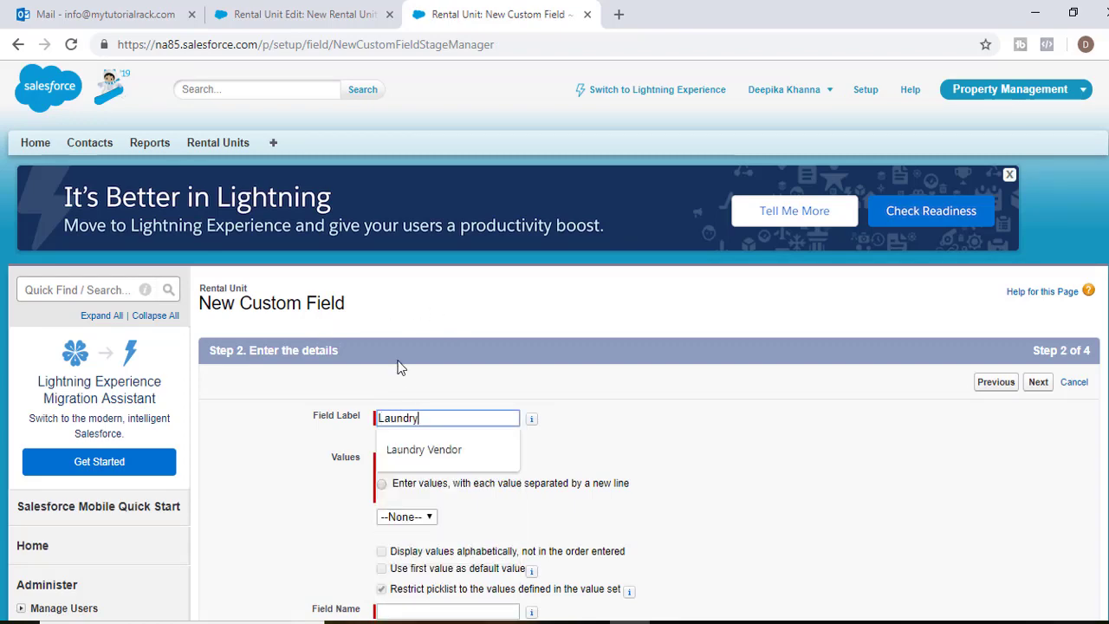
key("Tab")
Enter the Laundry values In-Unit hook-ups and Community
scroll(431, 285, "down", 3)
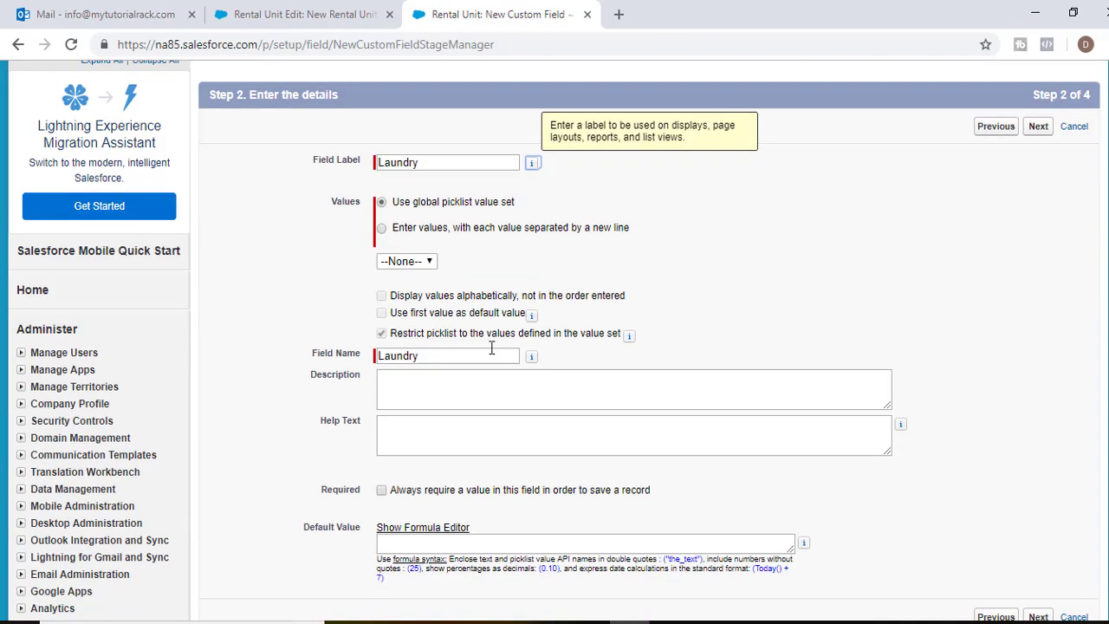
left_click(449, 227)
left_click(447, 276)
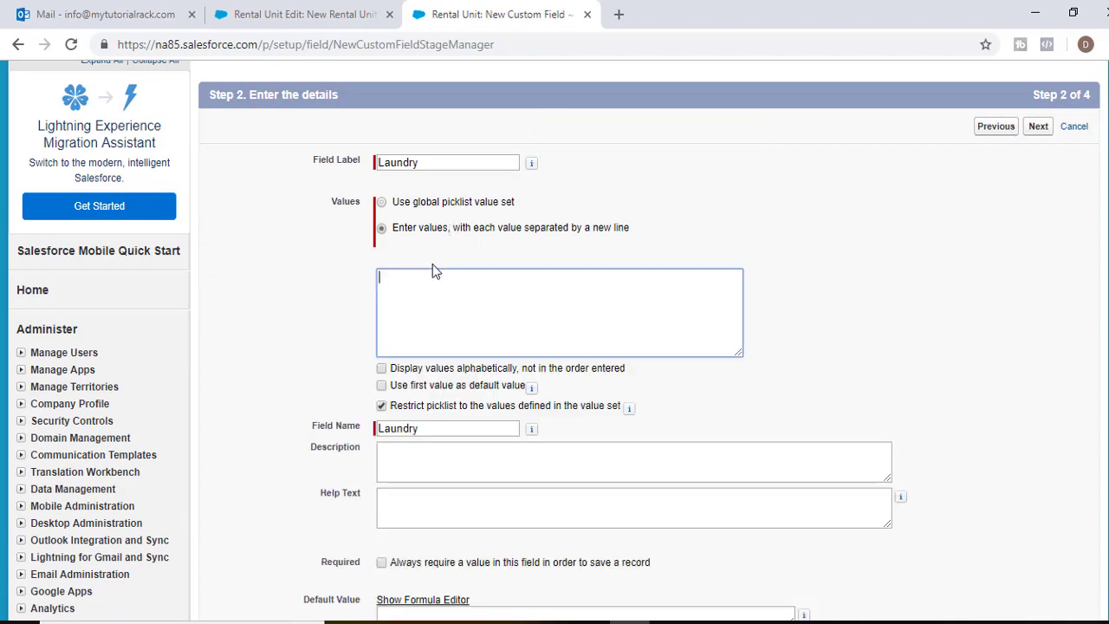
type("In Unit")
key("Left")
key("Left")
key("Left")
key("Left")
key("BackSpace")
type("-")
key("End")
type("hook-ups4")
key("BackSpace")
key("Return")
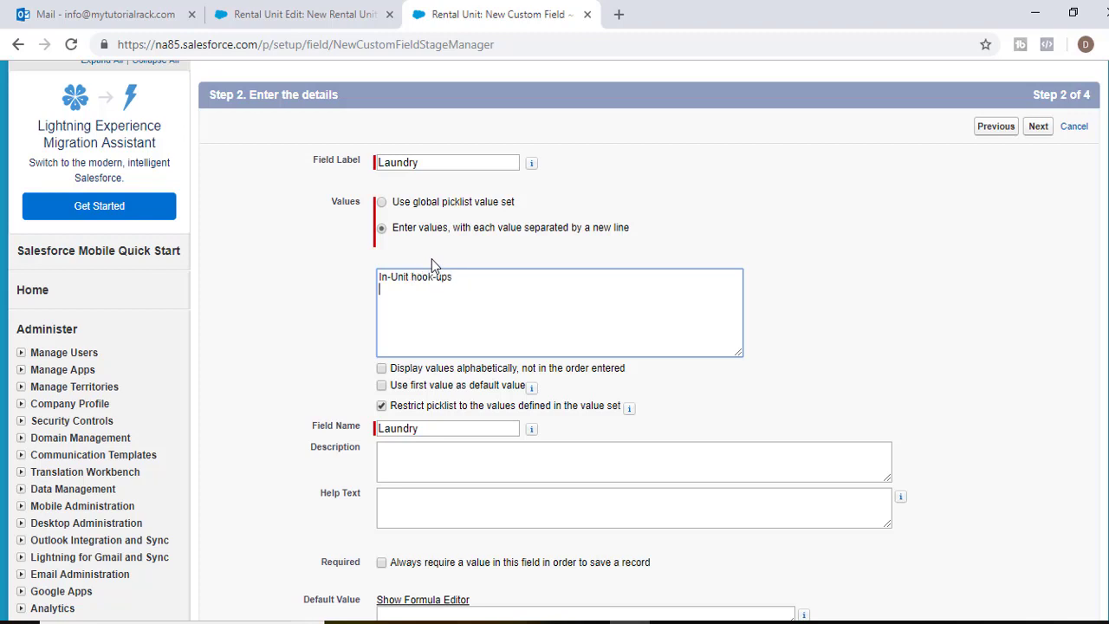
type("Community")
Keep the default security and layout settings and save the Laundry field
scroll(533, 470, "down", 3)
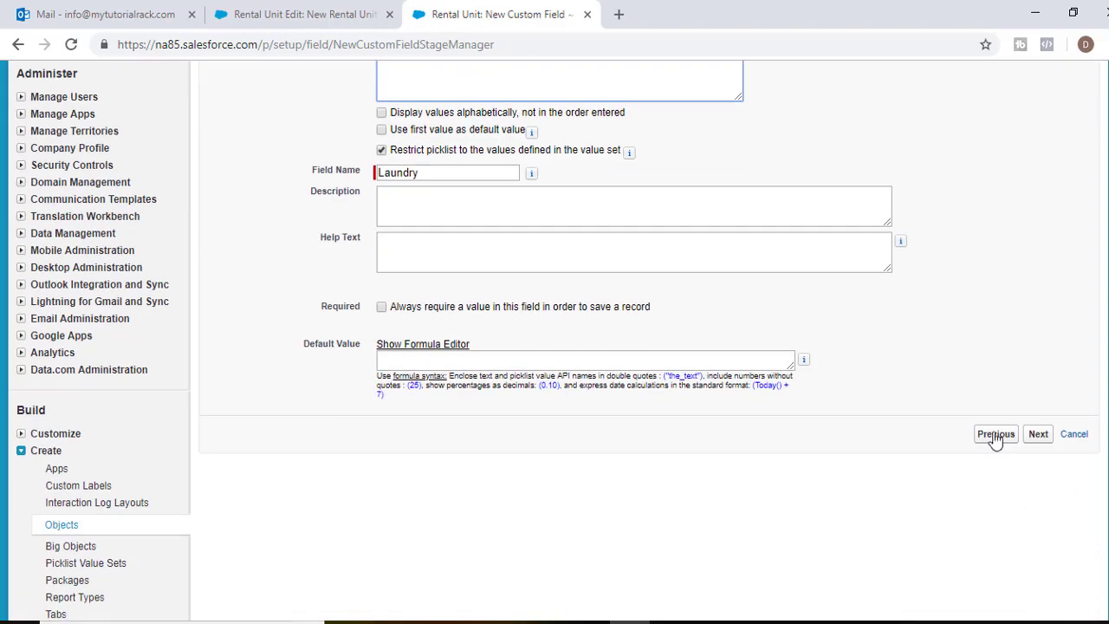
left_click(1036, 434)
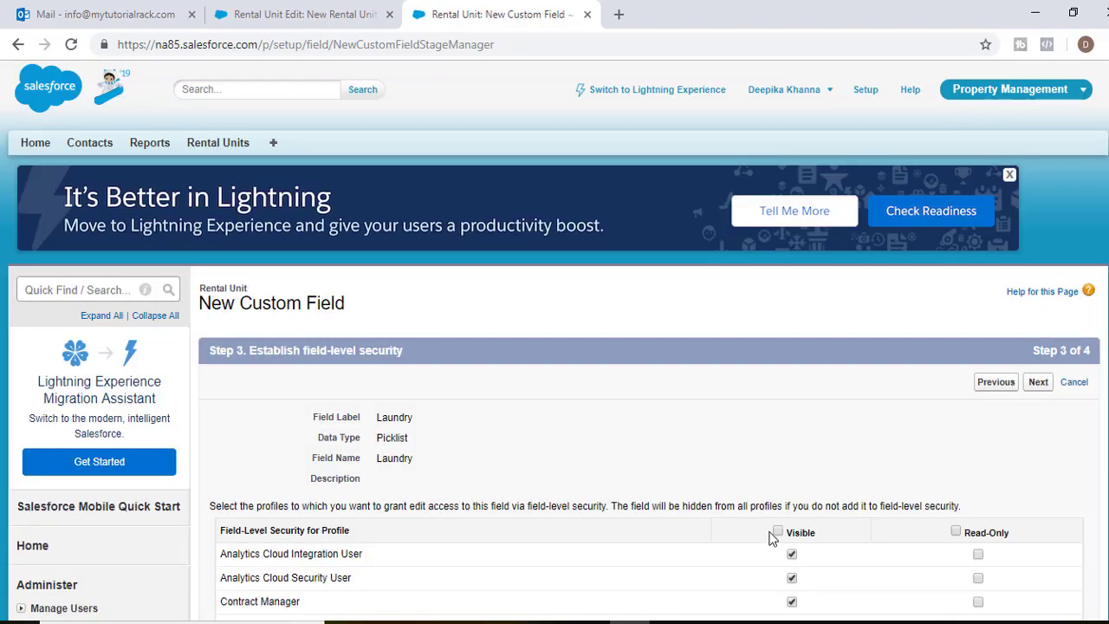
left_click(1037, 389)
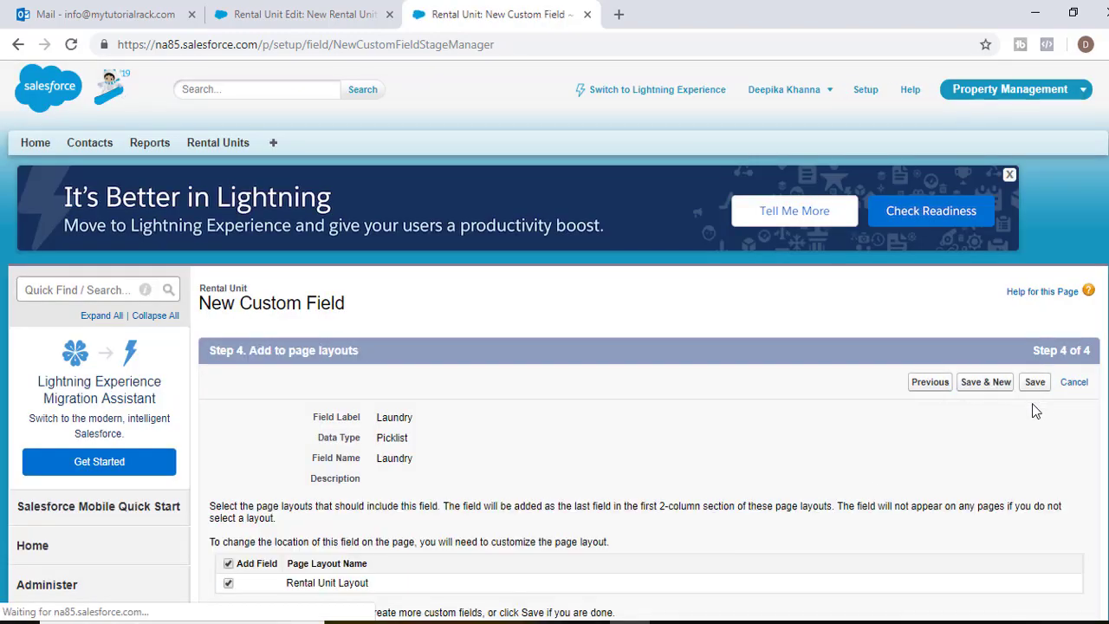
scroll(1040, 329, "down", 2)
left_click(985, 212)
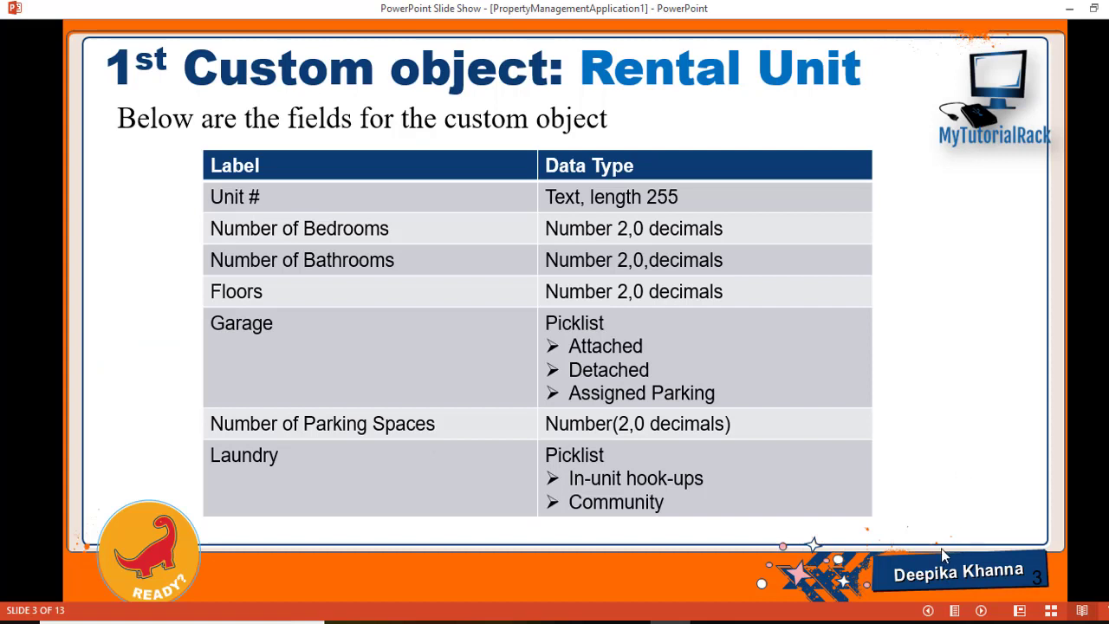
Advance the slide show to slide 4, starting with Appliances Included
left_click(983, 611)
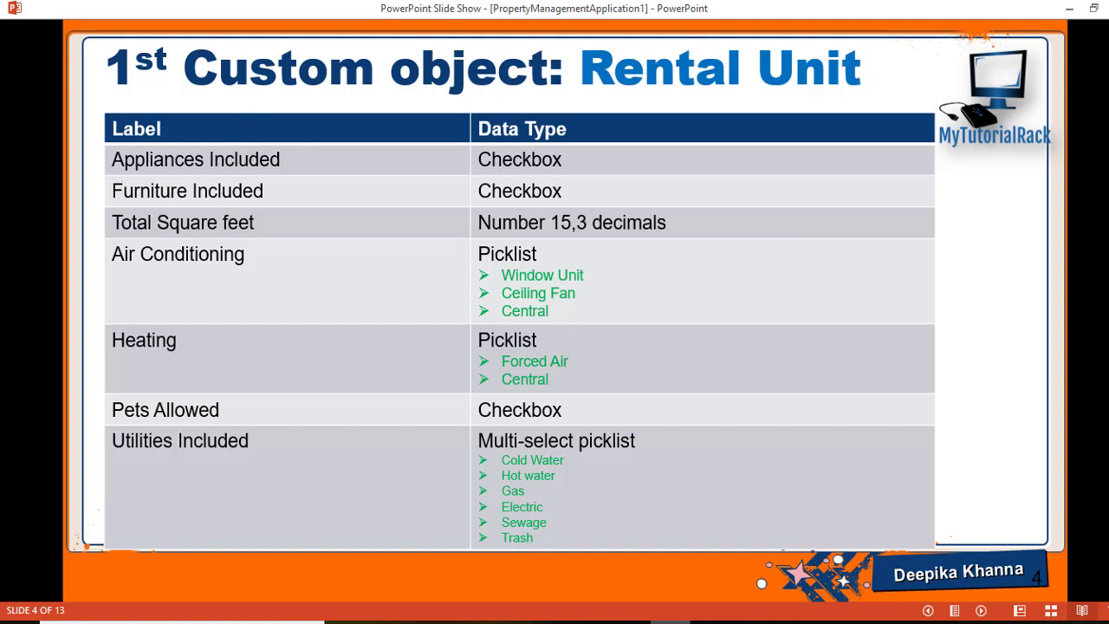
Start a Checkbox field labelled Appliances Included
left_click(589, 622)
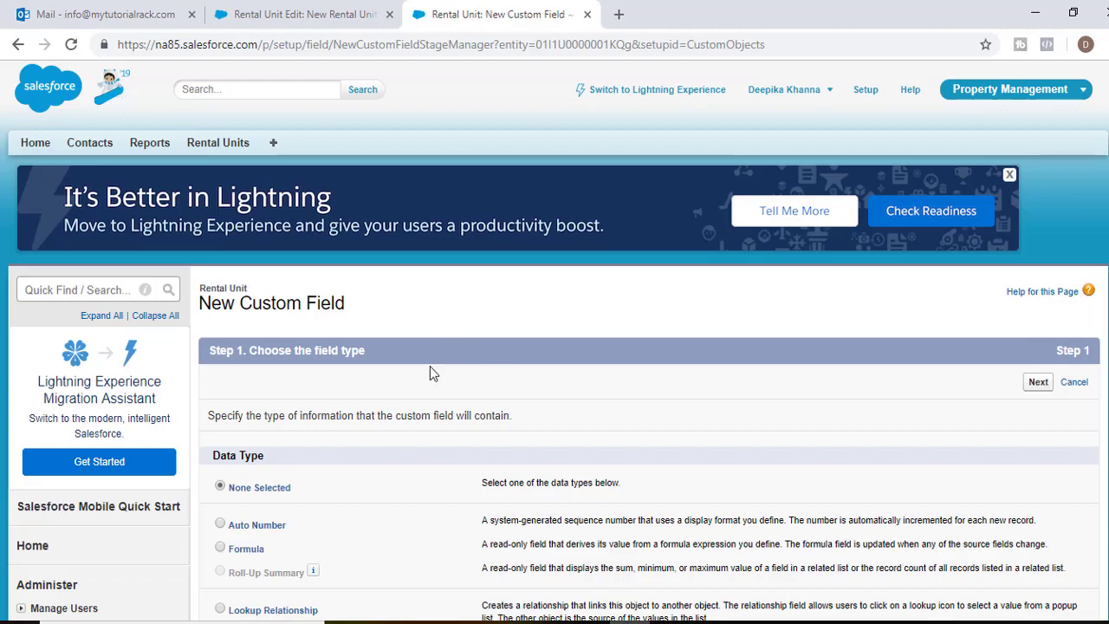
scroll(356, 468, "down", 10)
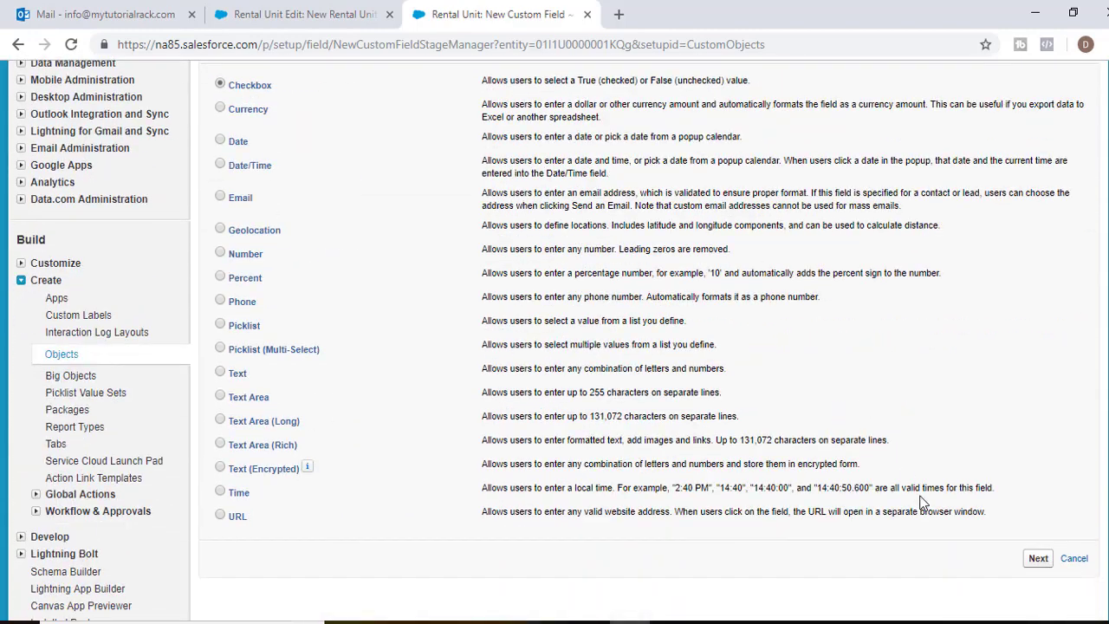
left_click(1031, 561)
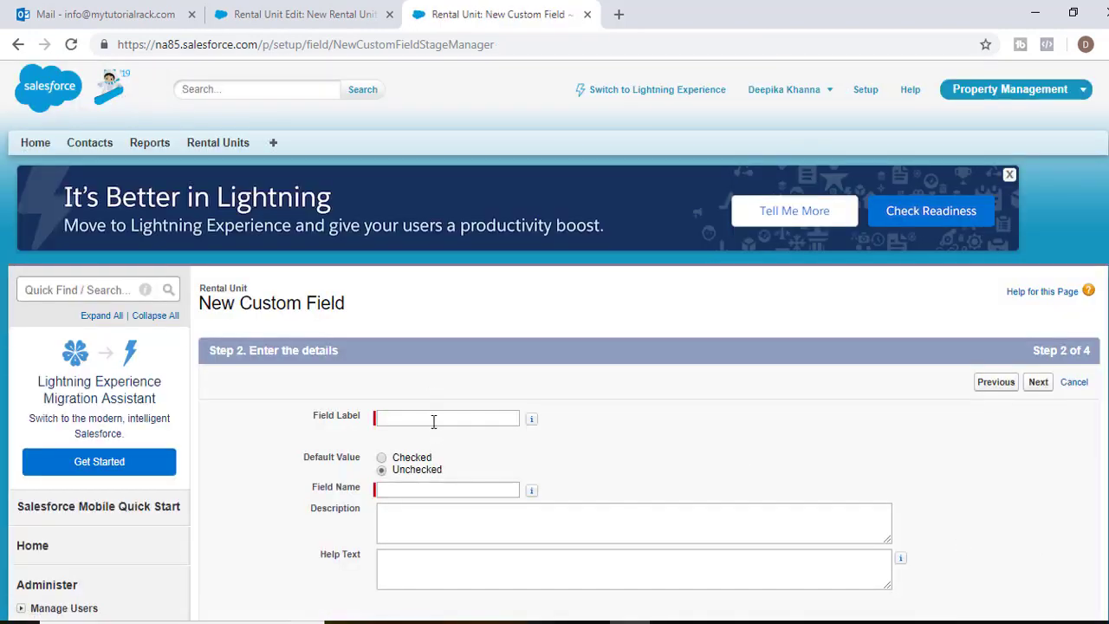
left_click(434, 420)
type("Applia")
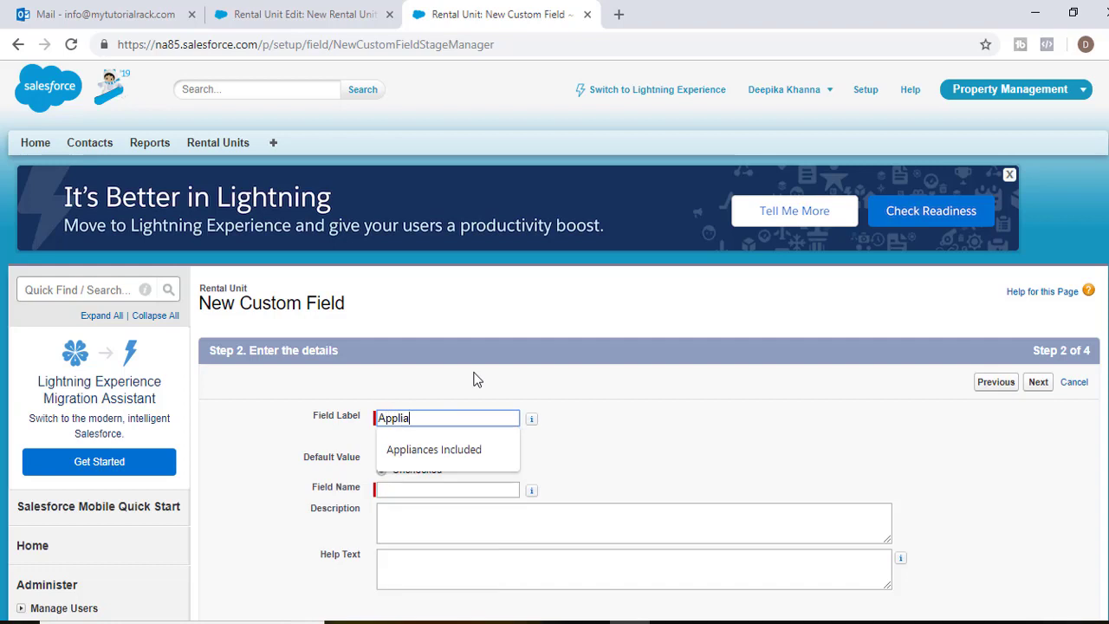
type("nces Included")
left_click(477, 379)
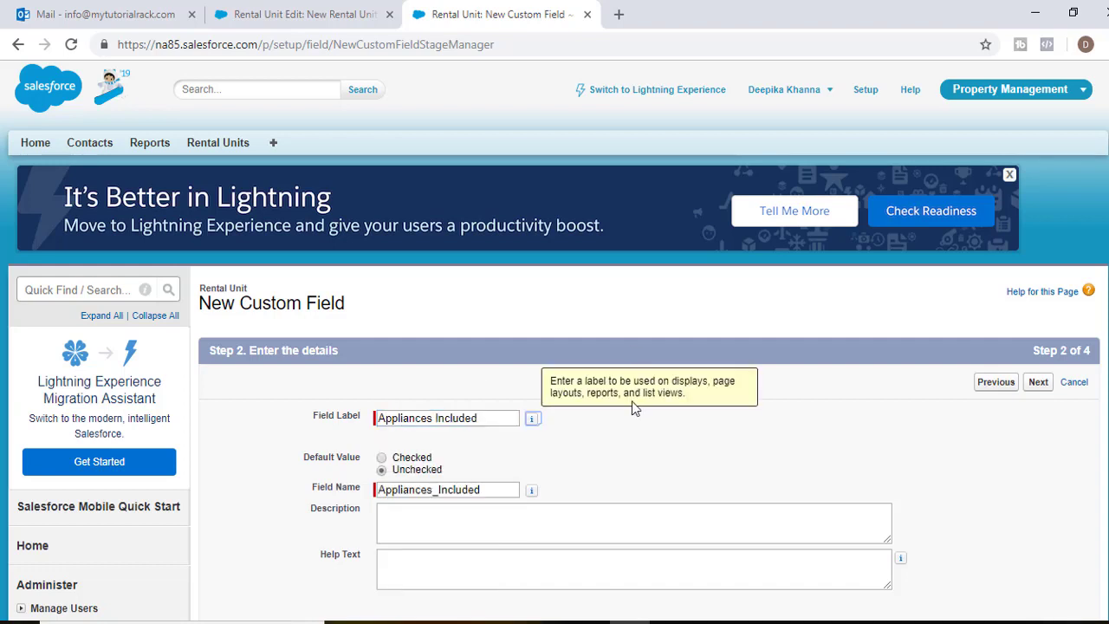
Keep the default security and layout settings and save Appliances Included
scroll(637, 461, "down", 2)
left_click(1039, 478)
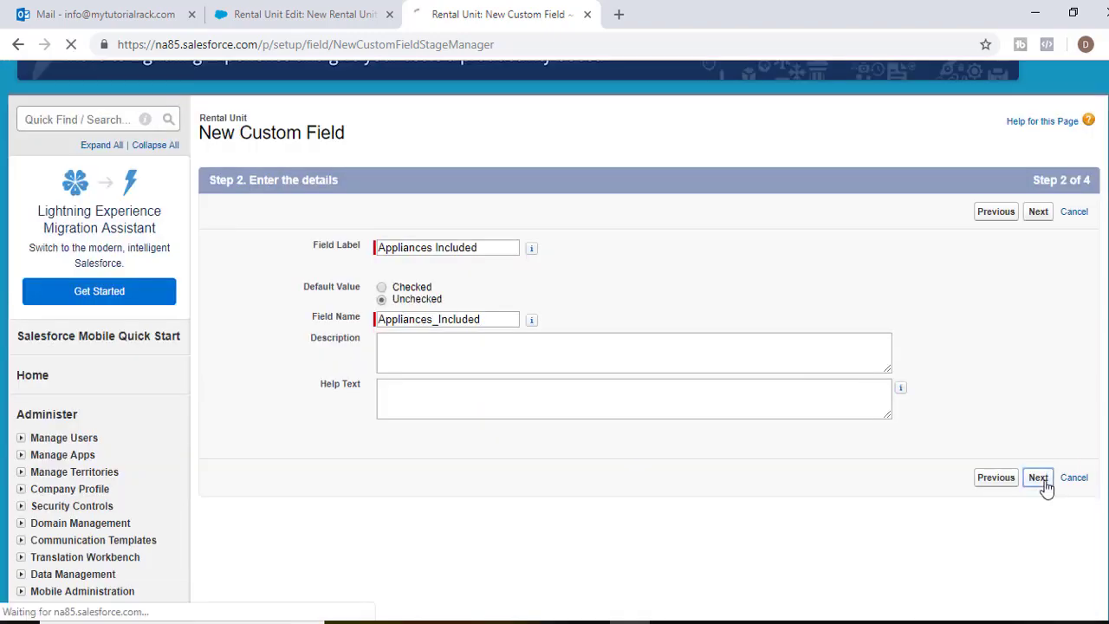
scroll(784, 368, "down", 2)
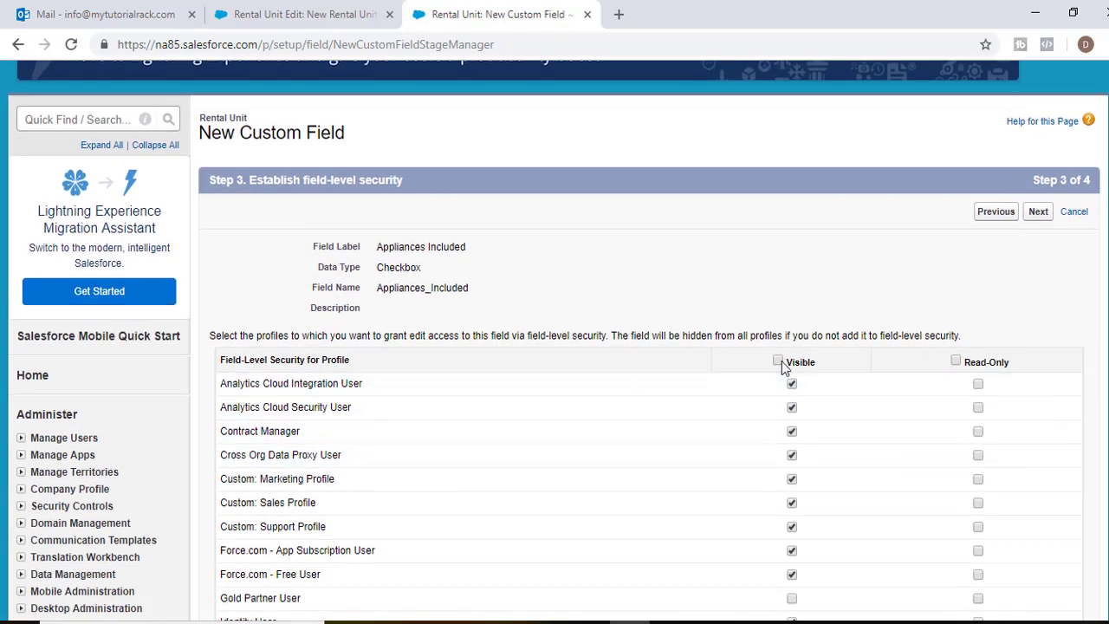
left_click(1044, 215)
scroll(953, 390, "down", 3)
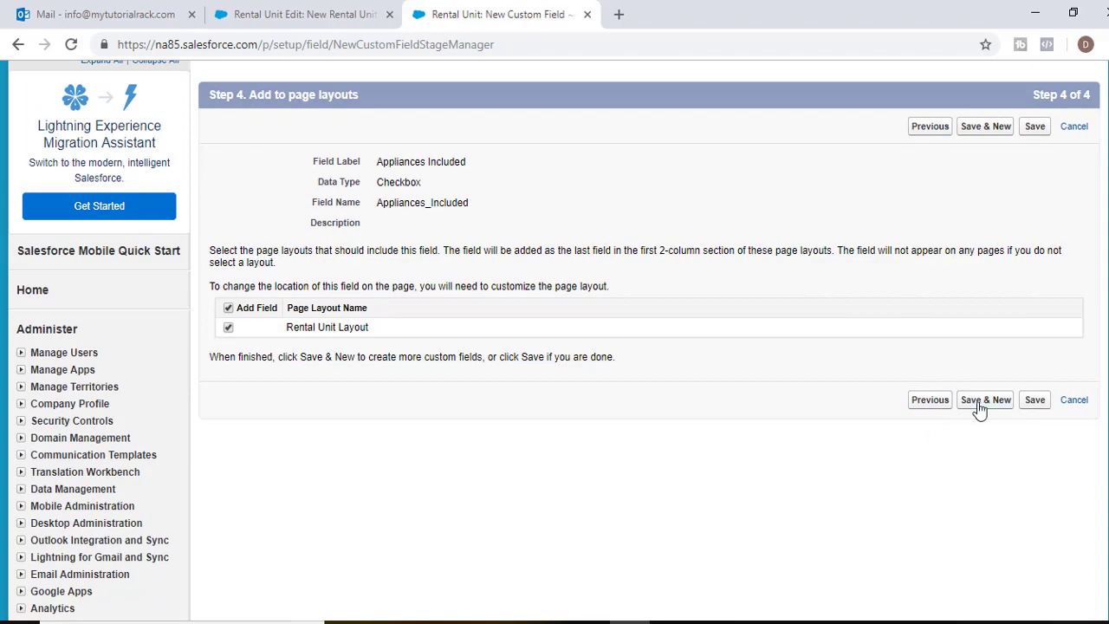
left_click(982, 404)
scroll(478, 397, "down", 2)
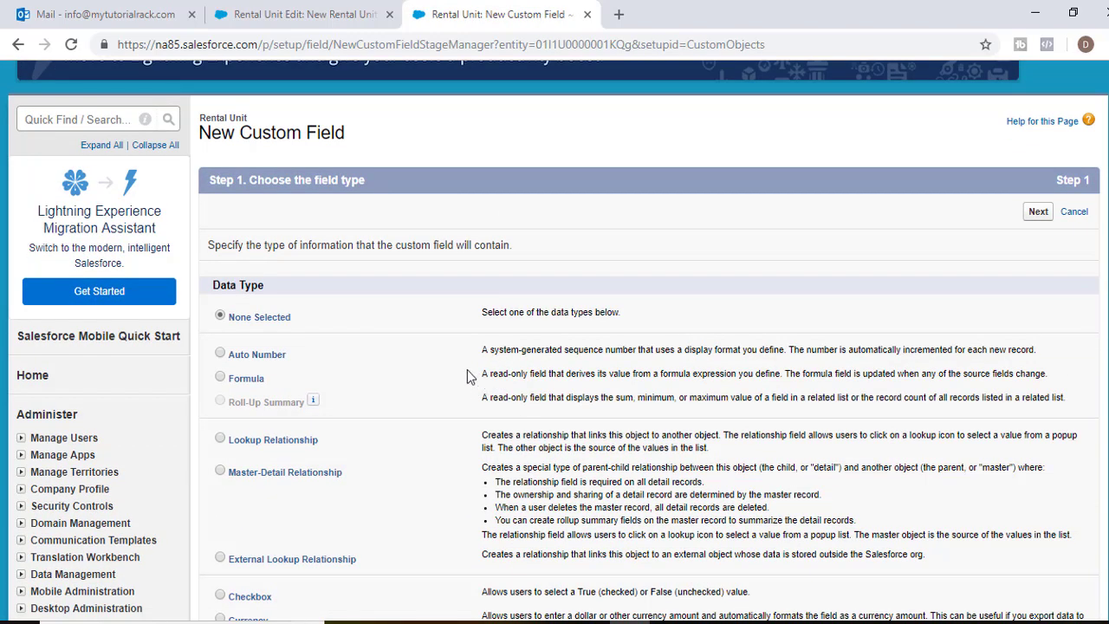
scroll(545, 392, "down", 1)
scroll(544, 391, "down", 1)
key("alt+Tab")
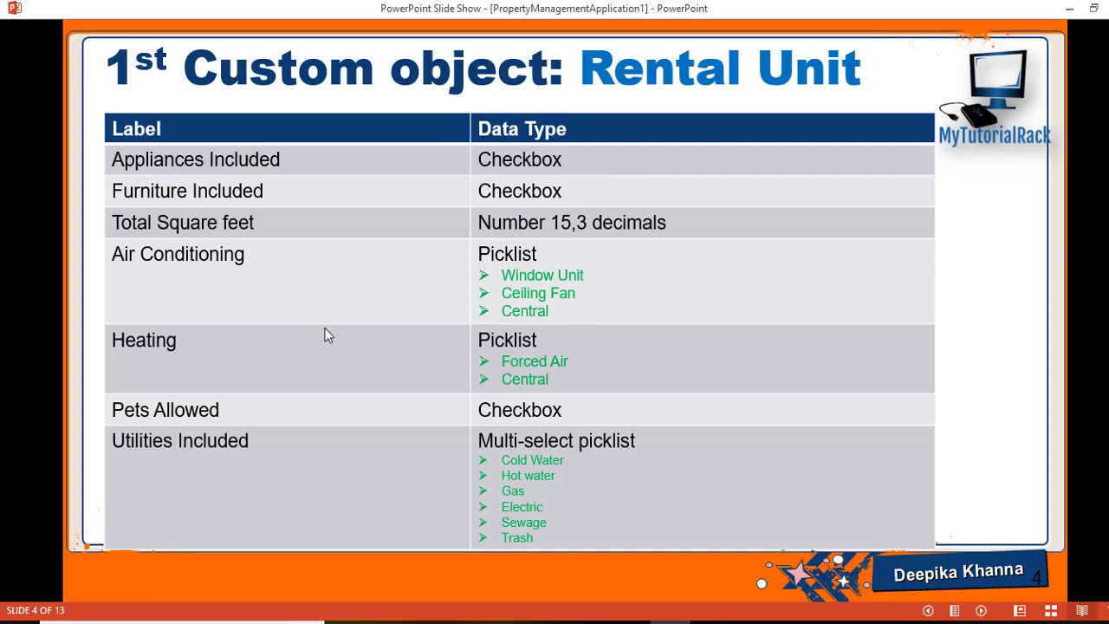
key("alt+Tab")
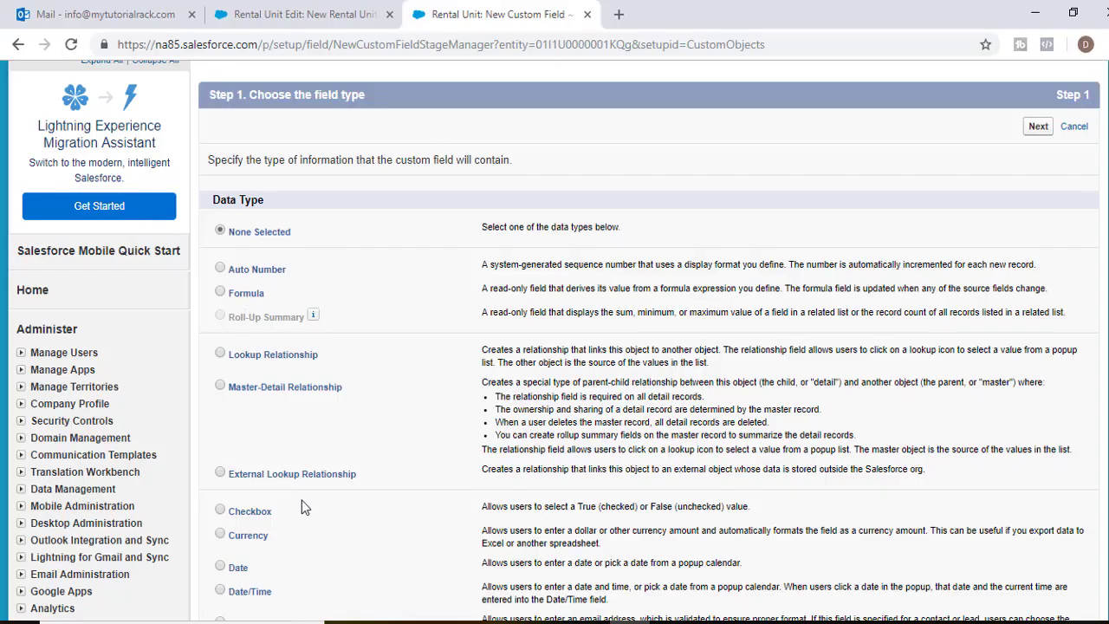
Create a Furniture Included checkbox on the Rental Unit Layout and save it
scroll(302, 500, "down", 2)
left_click(260, 345)
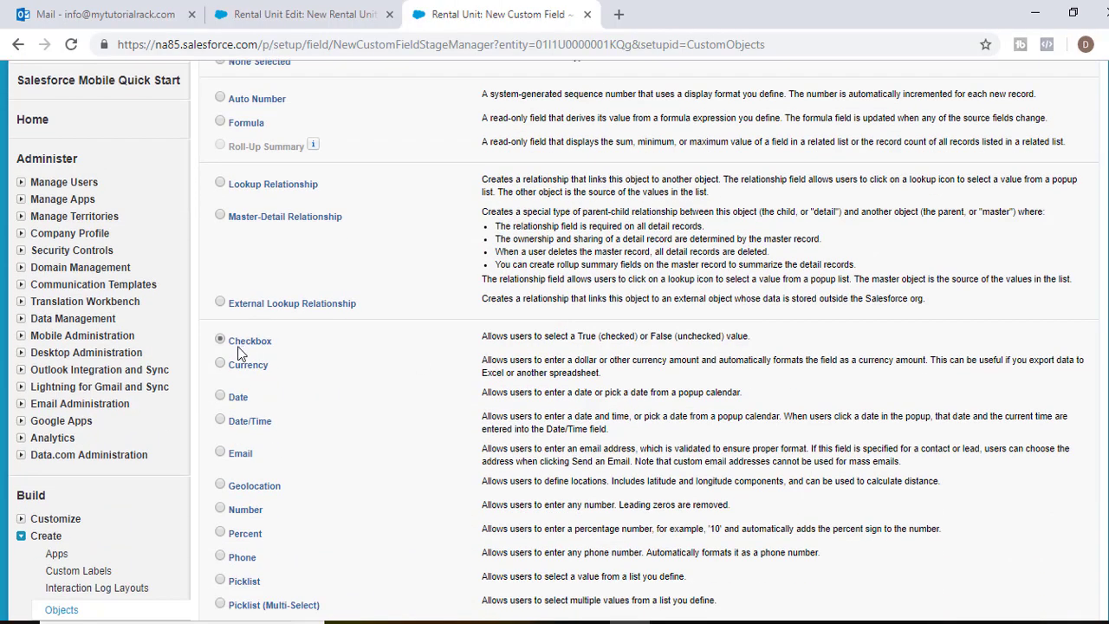
scroll(892, 465, "down", 2)
left_click(1036, 559)
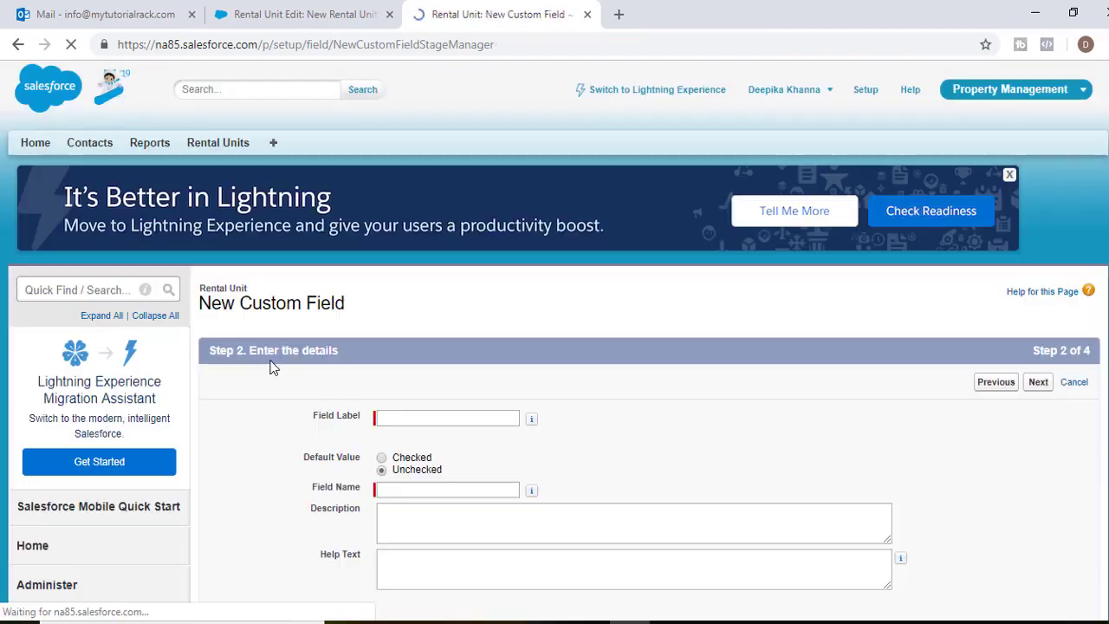
left_click(390, 414)
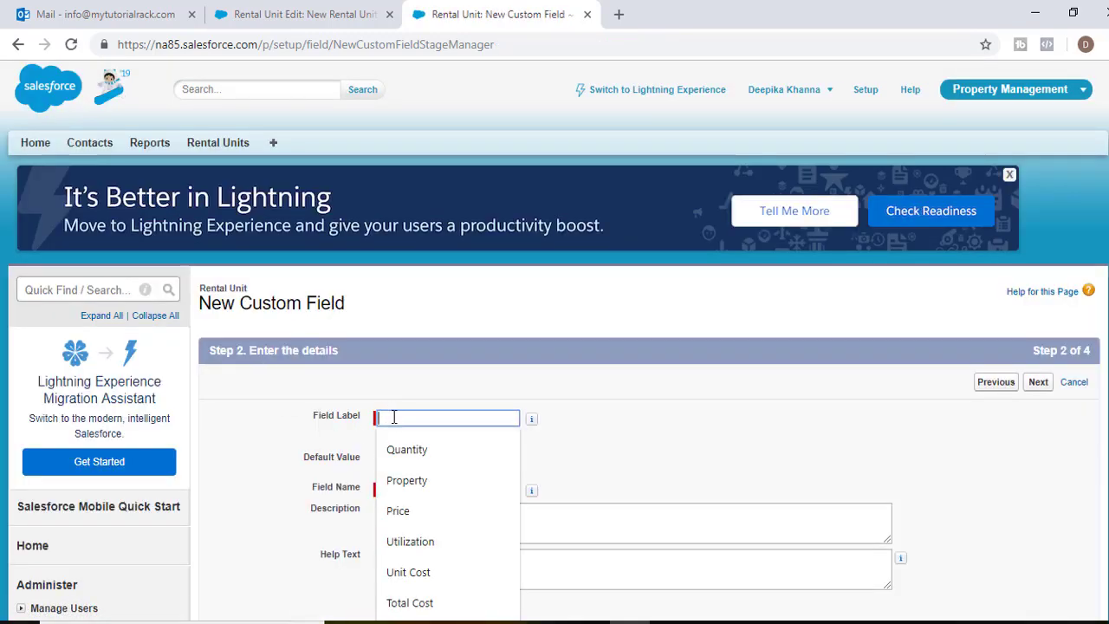
type("Furniture I")
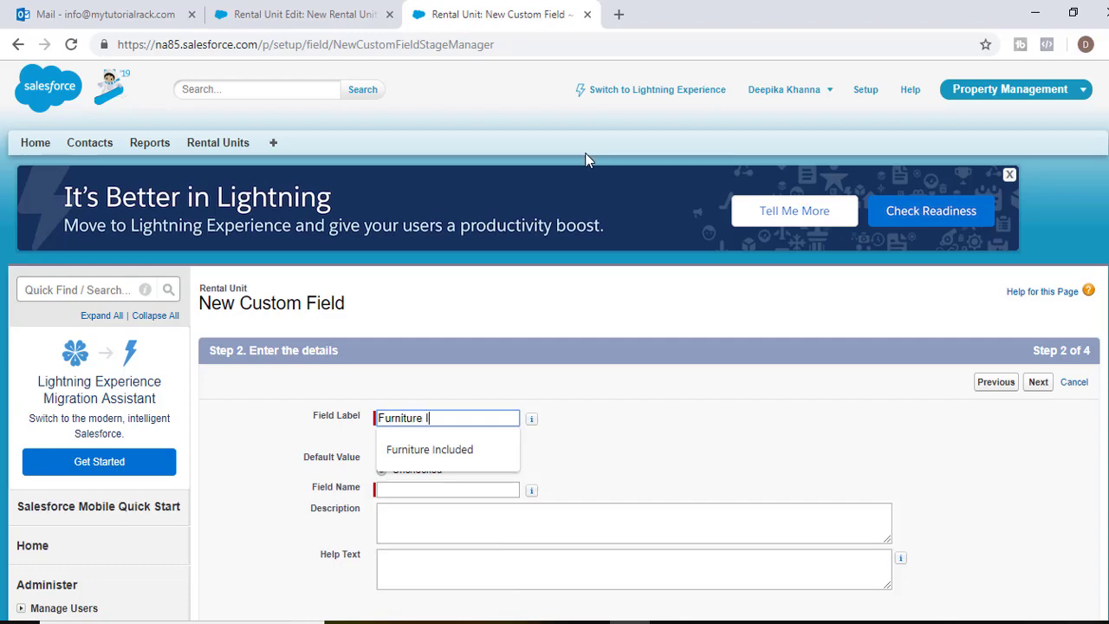
type("ncluded")
key("Tab")
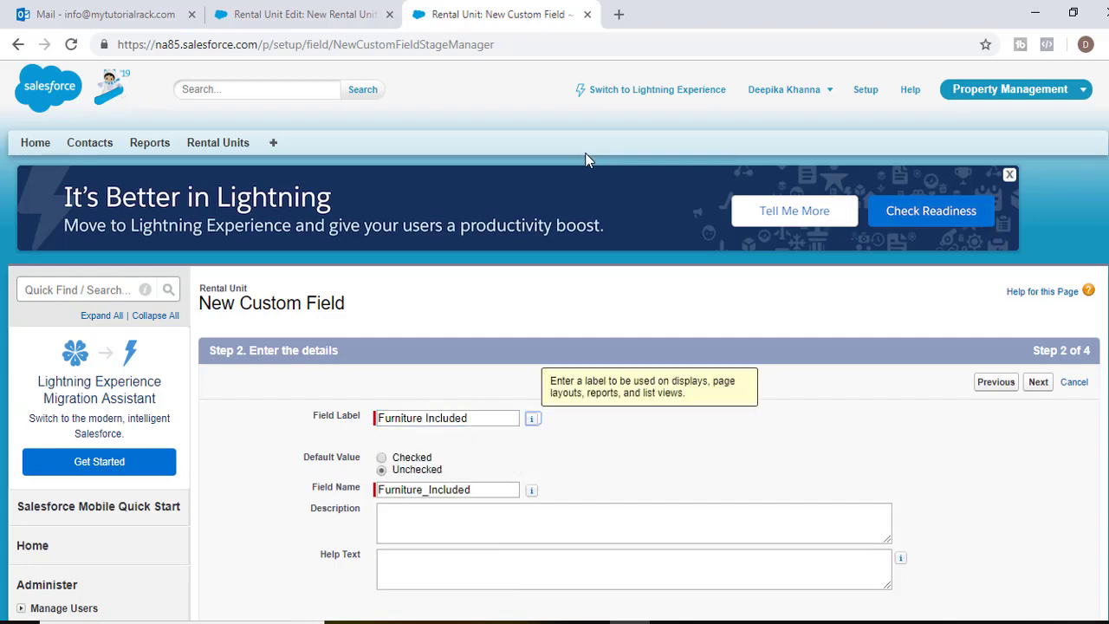
scroll(451, 300, "down", 2)
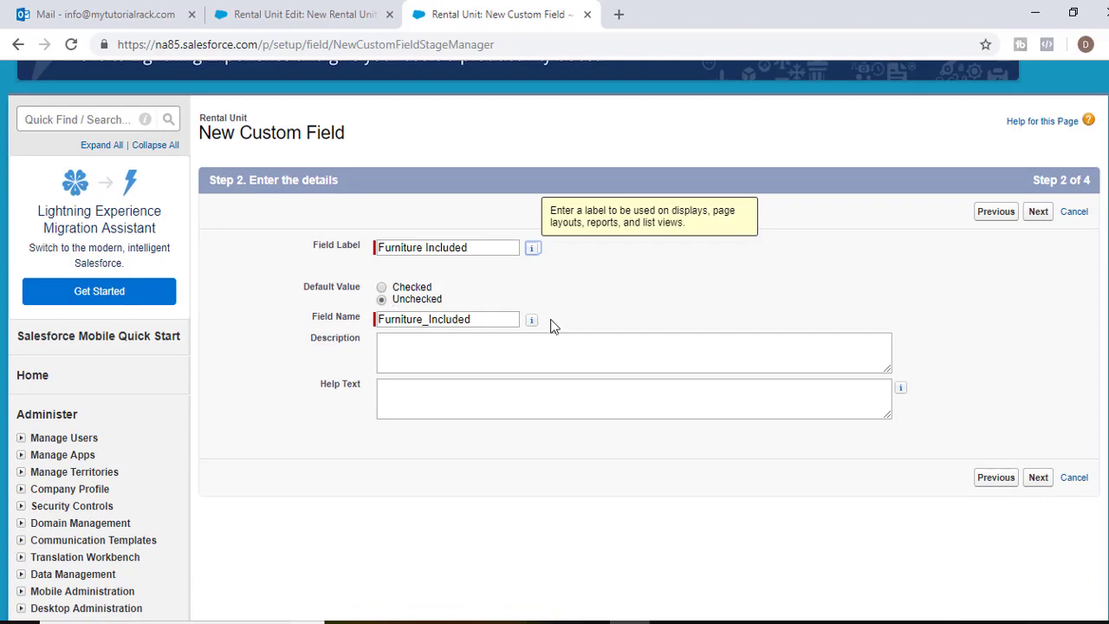
left_click(1037, 491)
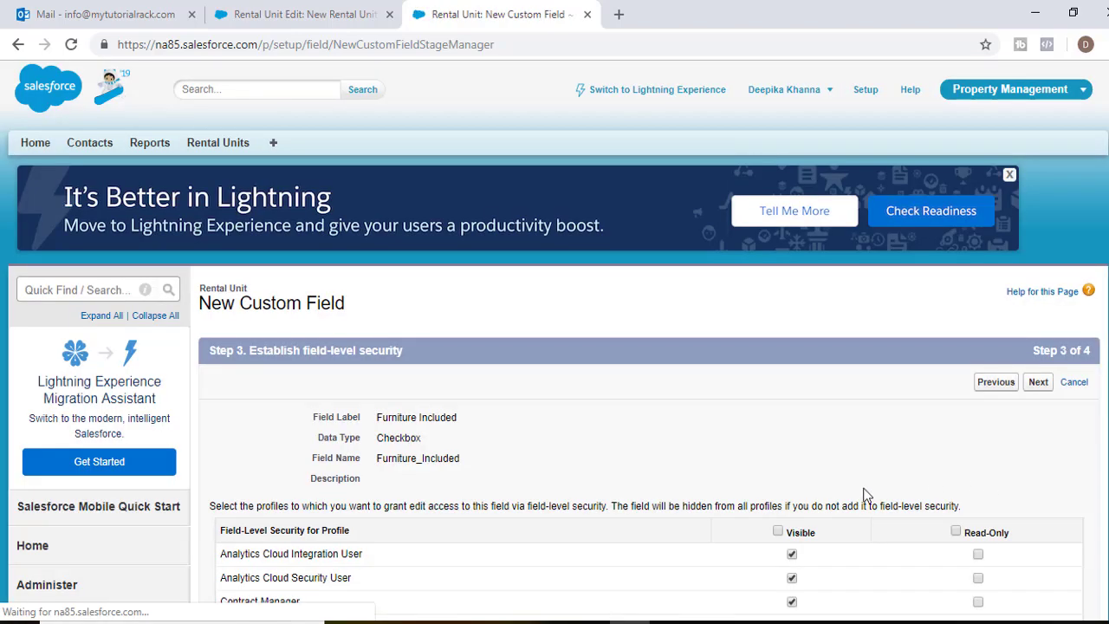
left_click(1038, 381)
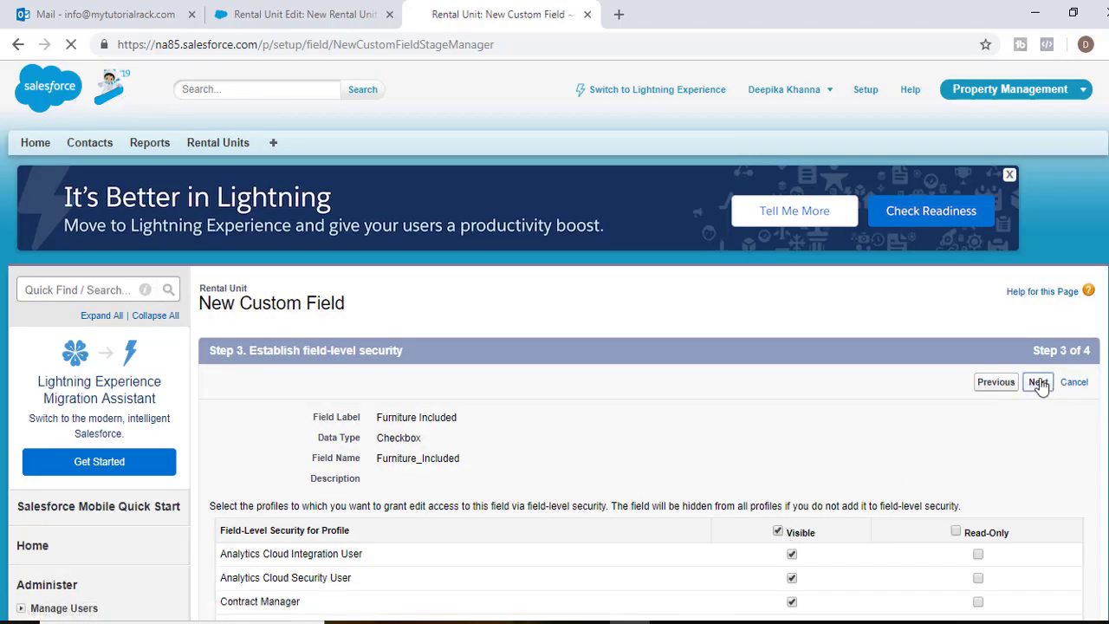
scroll(606, 384, "down", 3)
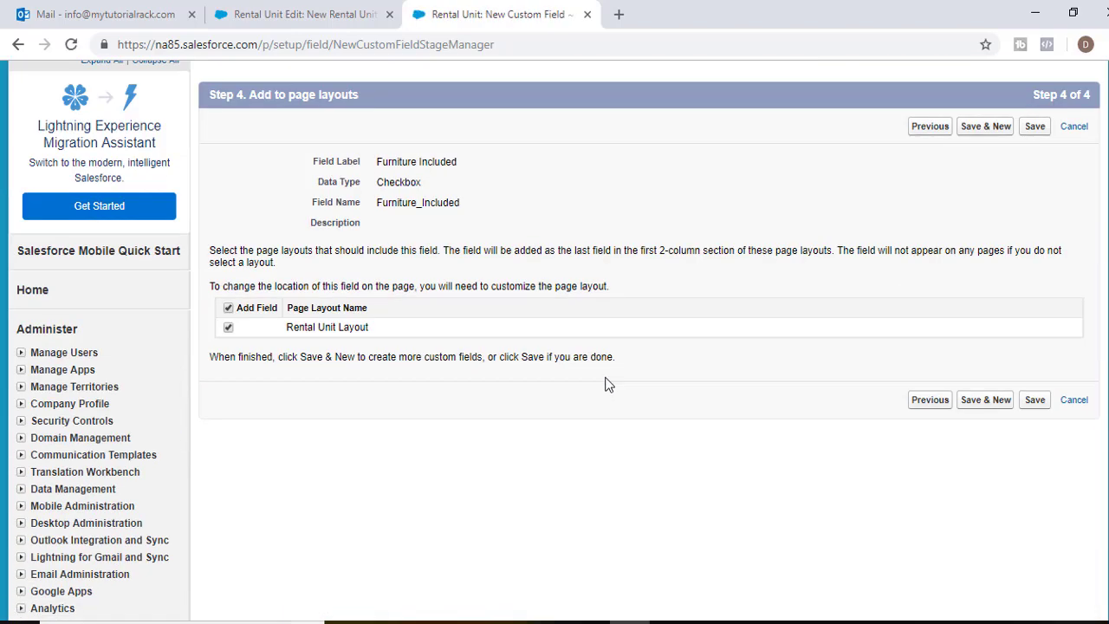
left_click(993, 401)
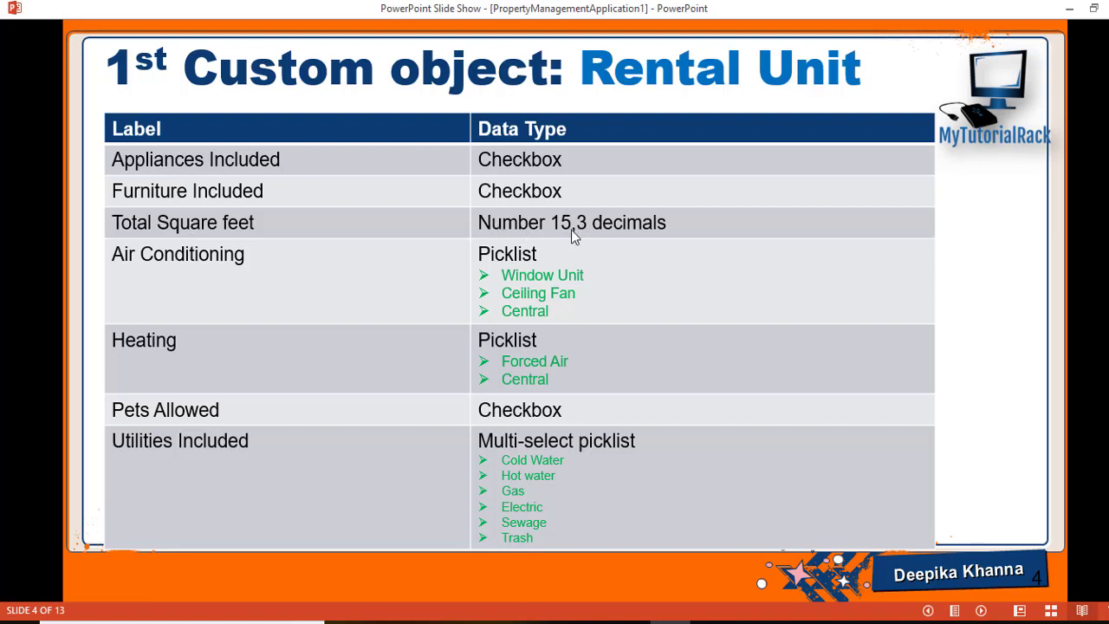
key("alt+Tab")
Start a Number field labelled Total Square Feet
scroll(277, 499, "down", 3)
scroll(279, 474, "down", 3)
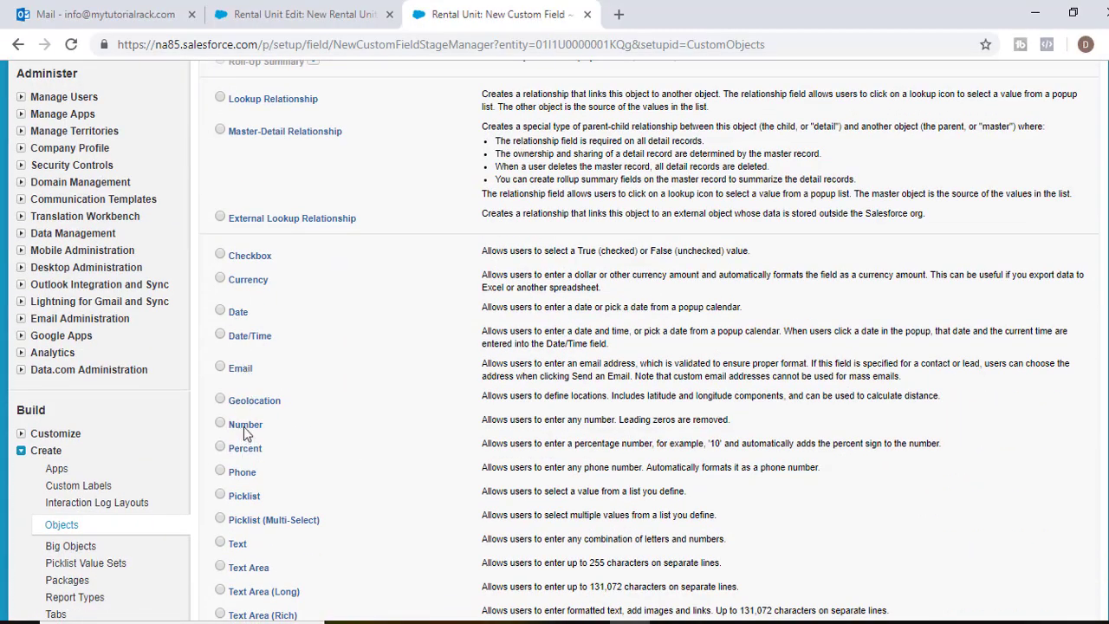
left_click(246, 427)
scroll(260, 434, "down", 3)
left_click(1044, 480)
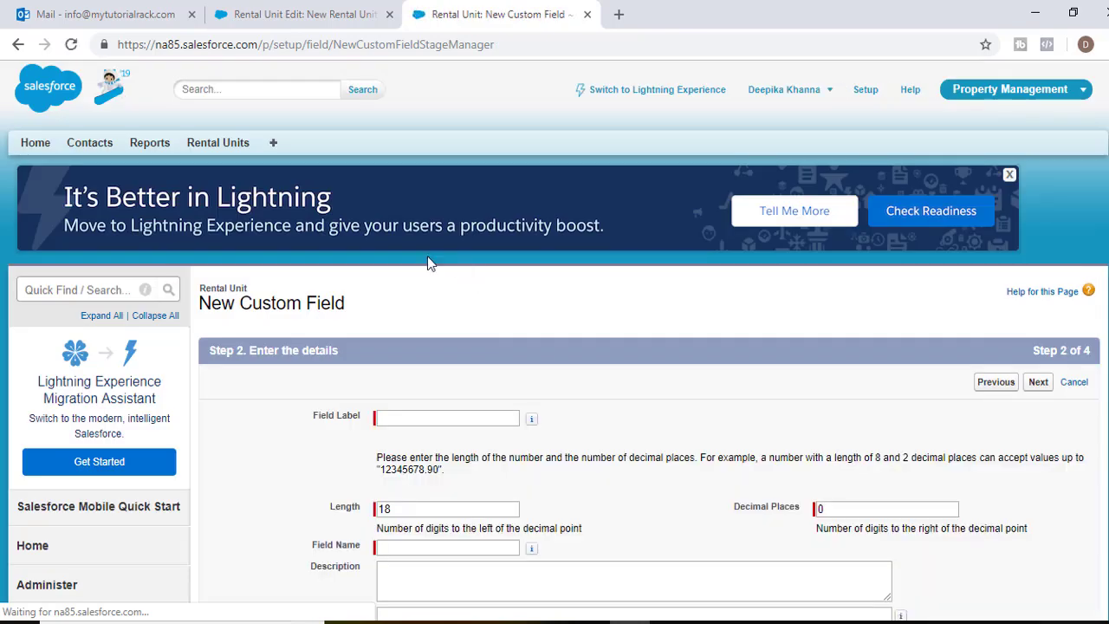
left_click(425, 417)
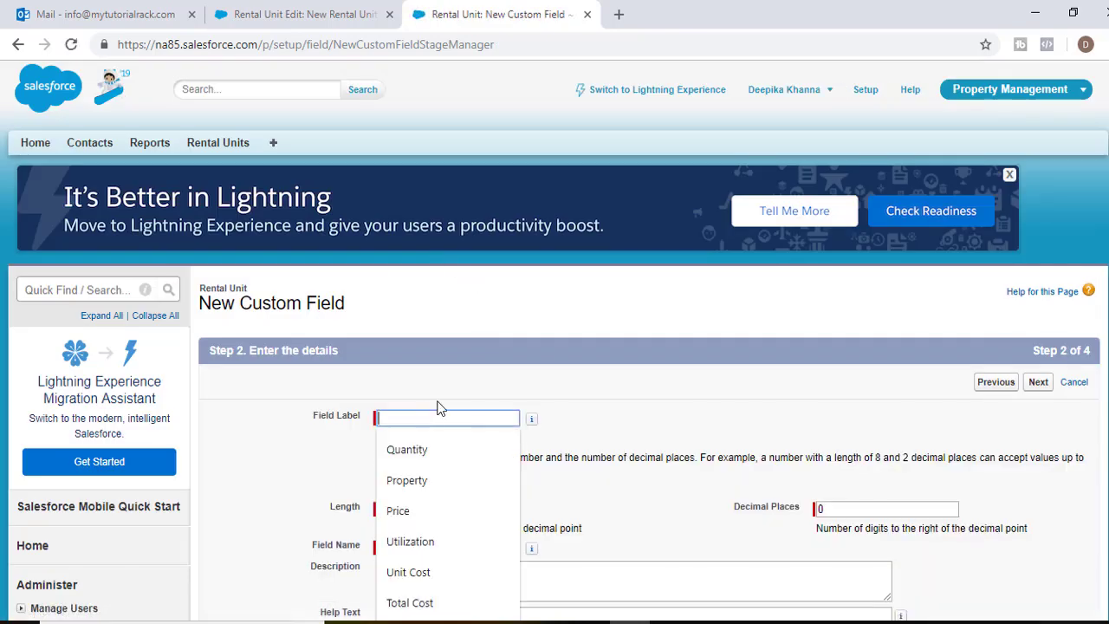
type("Total Square")
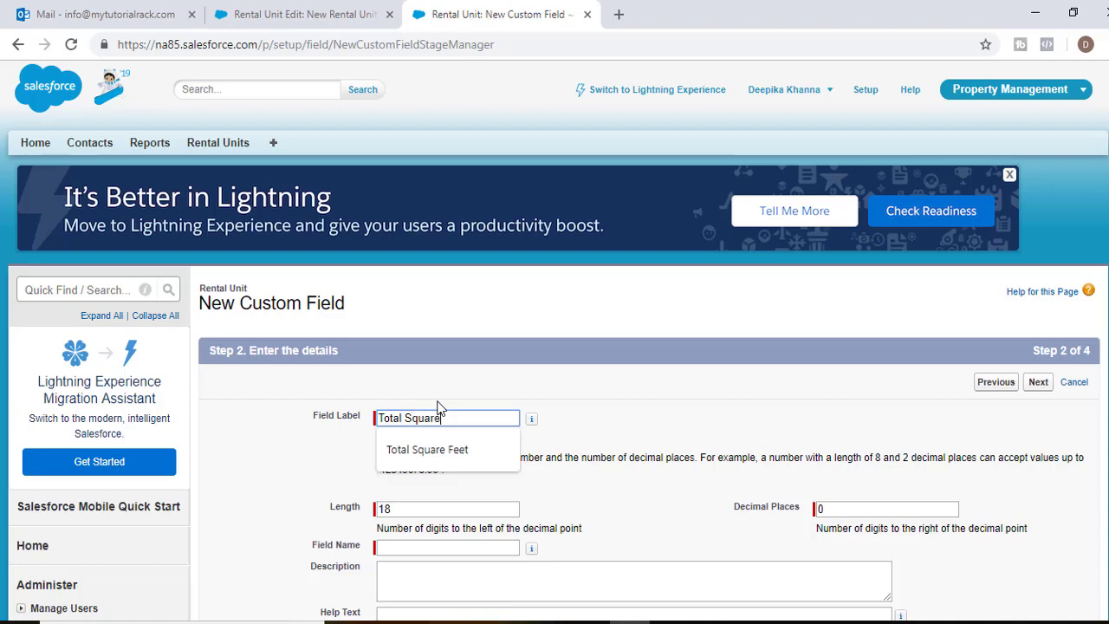
key("Tab")
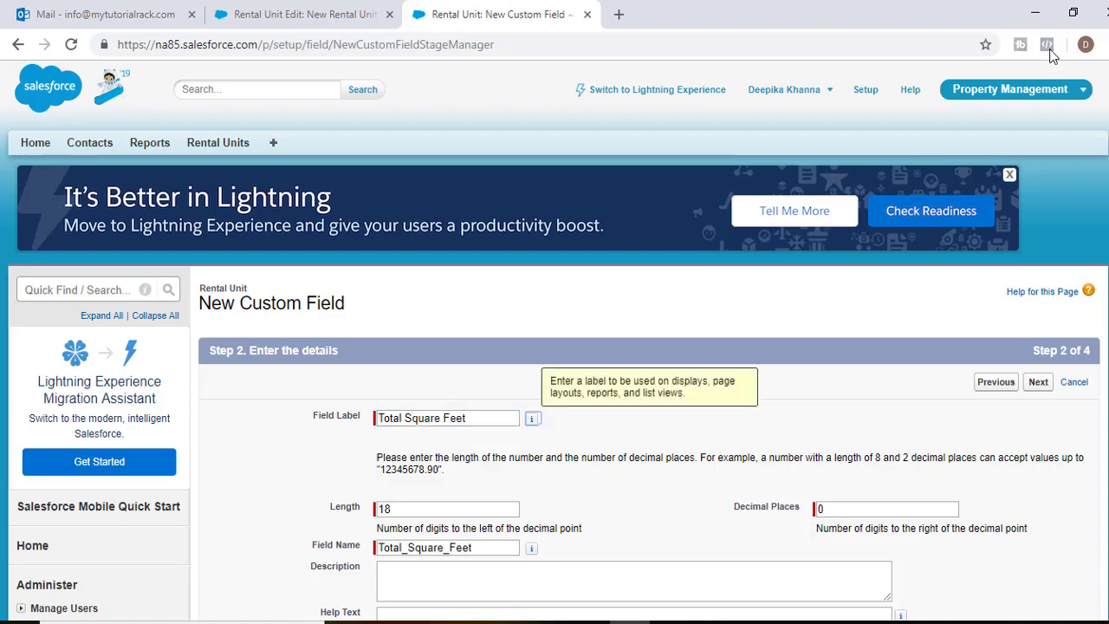
Set Total Square Feet to length 15 and 3 decimal places
scroll(837, 324, "down", 2)
key("Tab")
type("15")
double_click(859, 343)
left_click_drag(839, 343, 797, 342)
type("2")
key("BackSpace")
type("3")
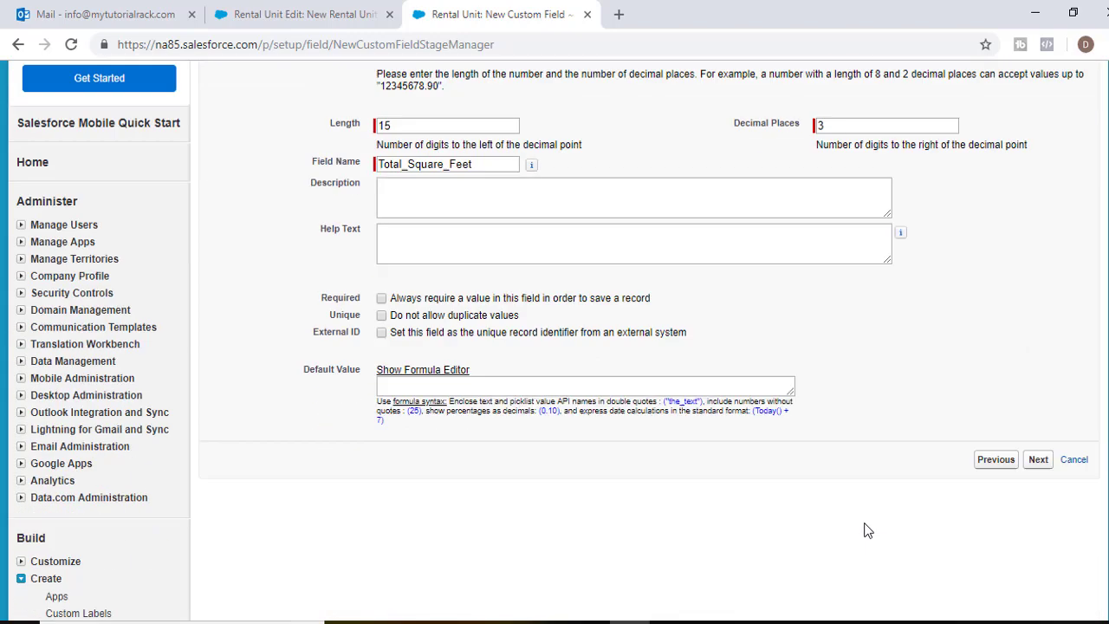
Keep the default security and layout settings and save Total Square Feet
scroll(867, 520, "down", 3)
left_click(1043, 423)
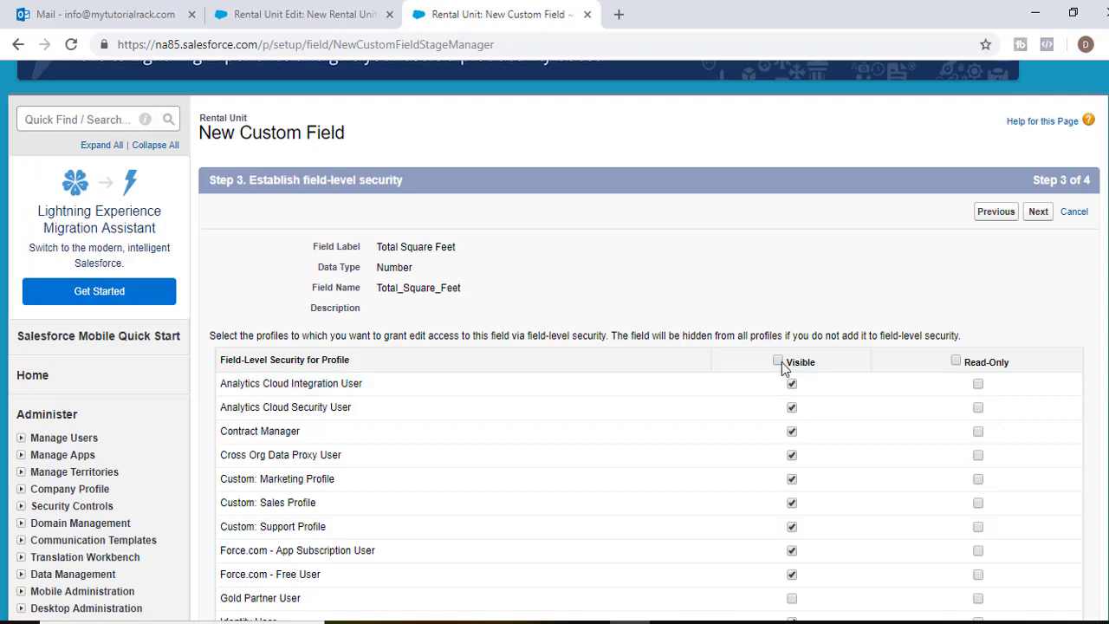
scroll(832, 364, "down", 4)
left_click(1037, 595)
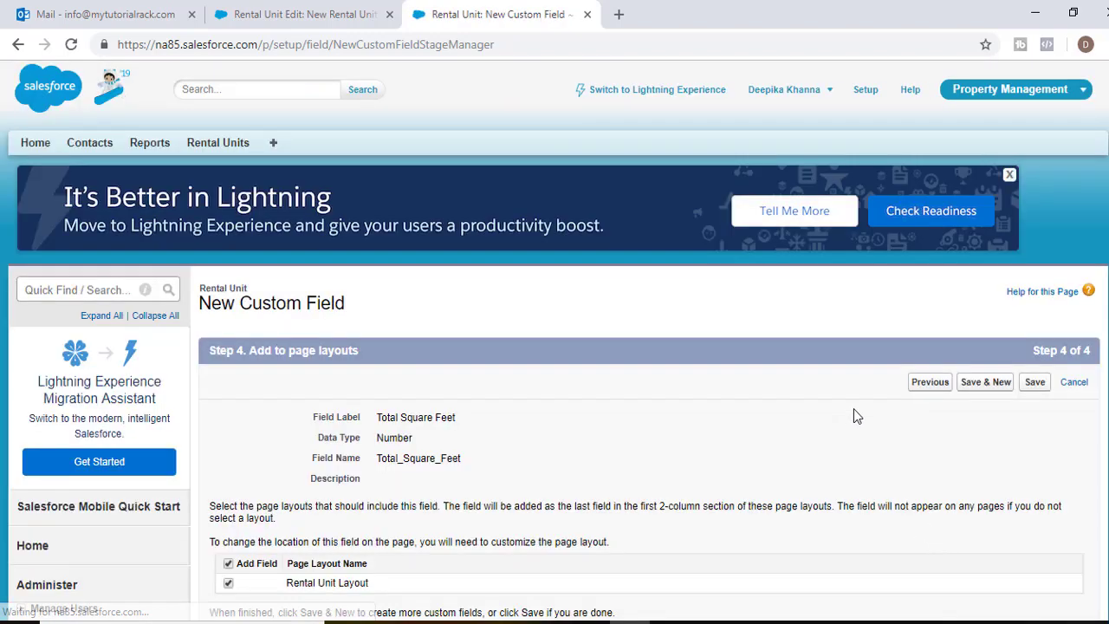
left_click(1038, 385)
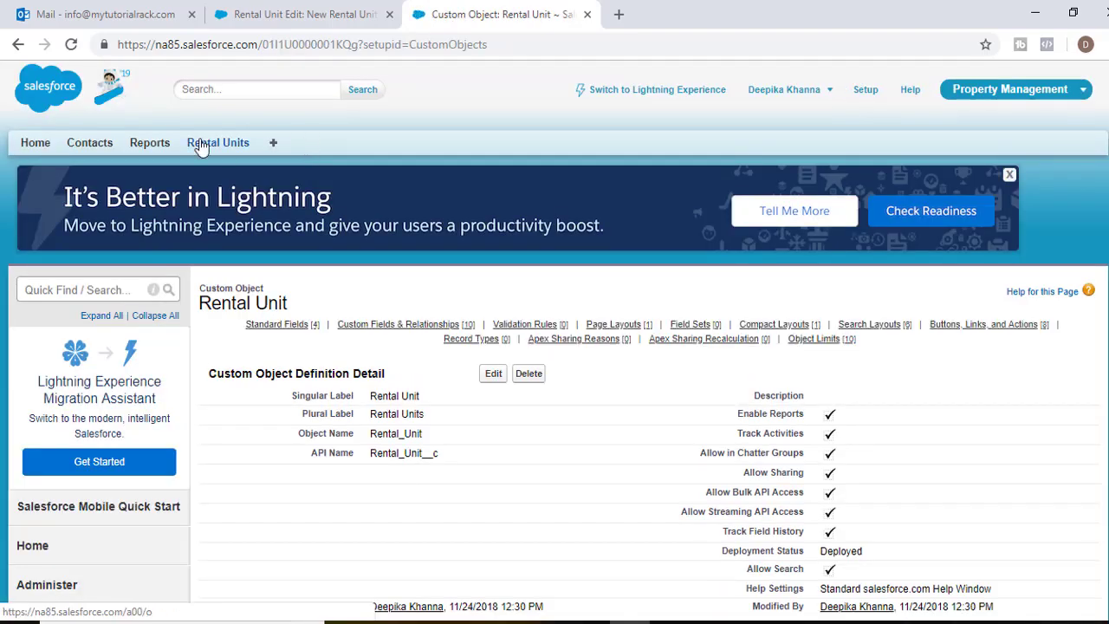
Open a New Rental Unit form, inspect Garage and Laundry, and tick Appliances and Furniture Included
left_click(227, 149)
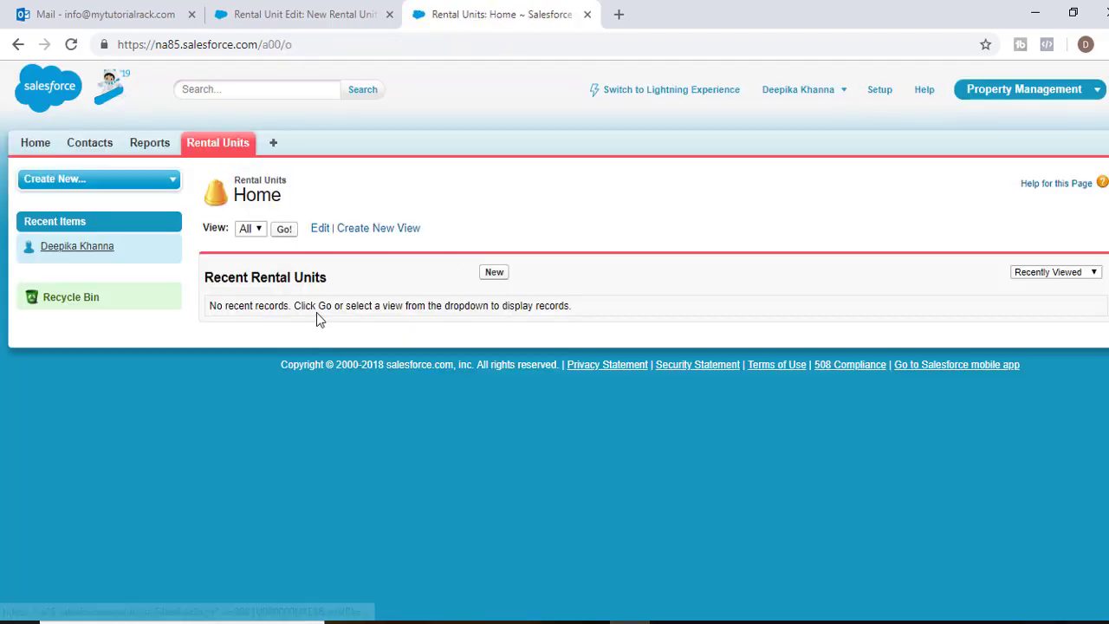
left_click(497, 275)
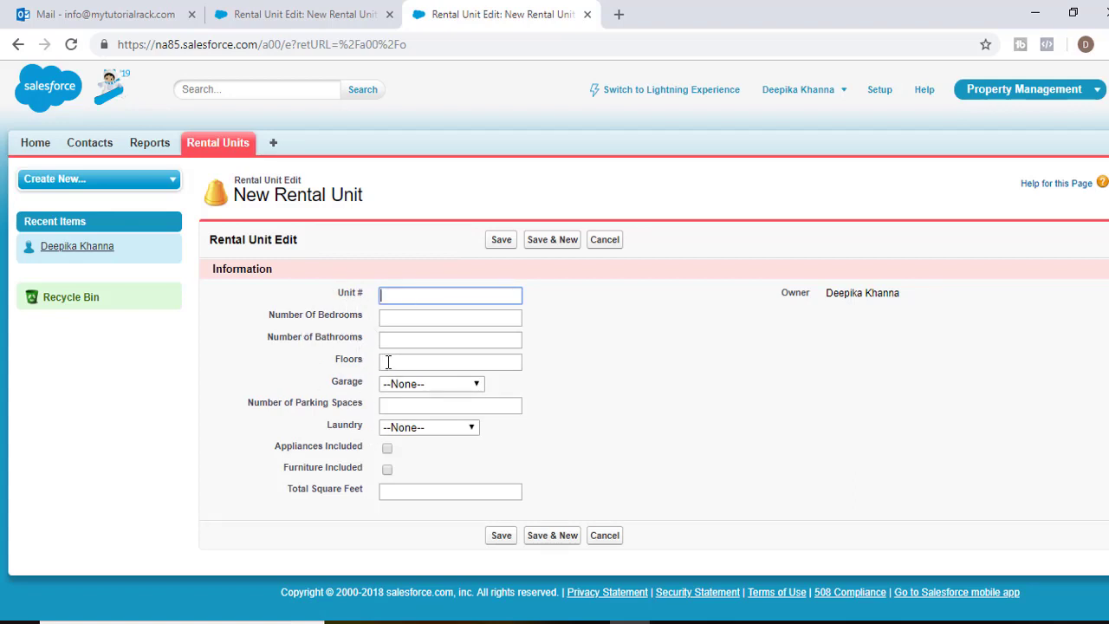
left_click(439, 383)
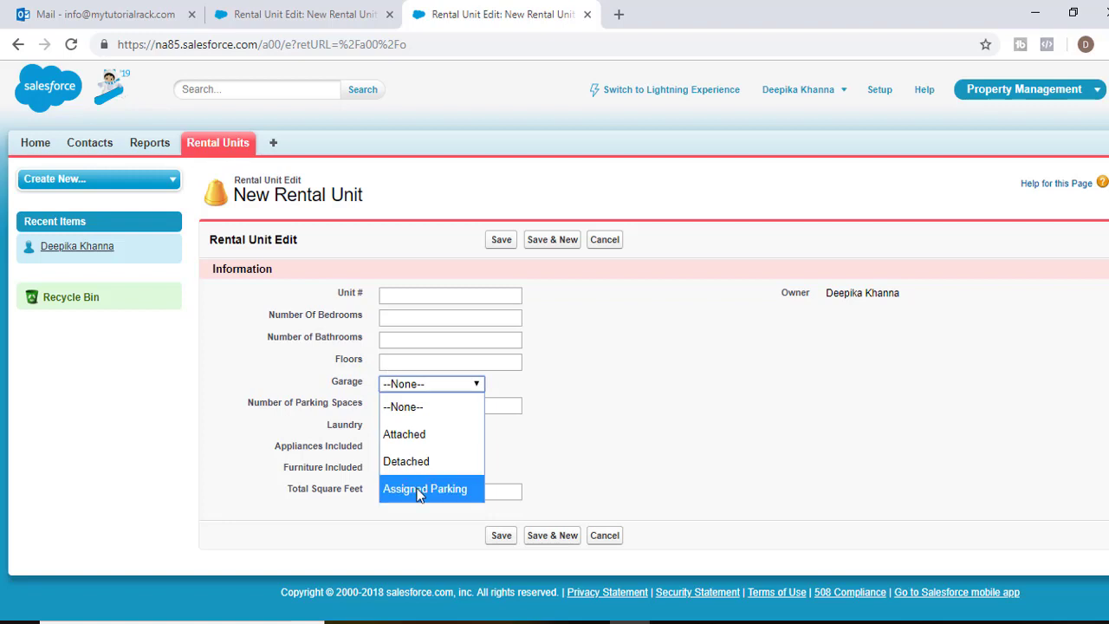
left_click(425, 432)
left_click(412, 431)
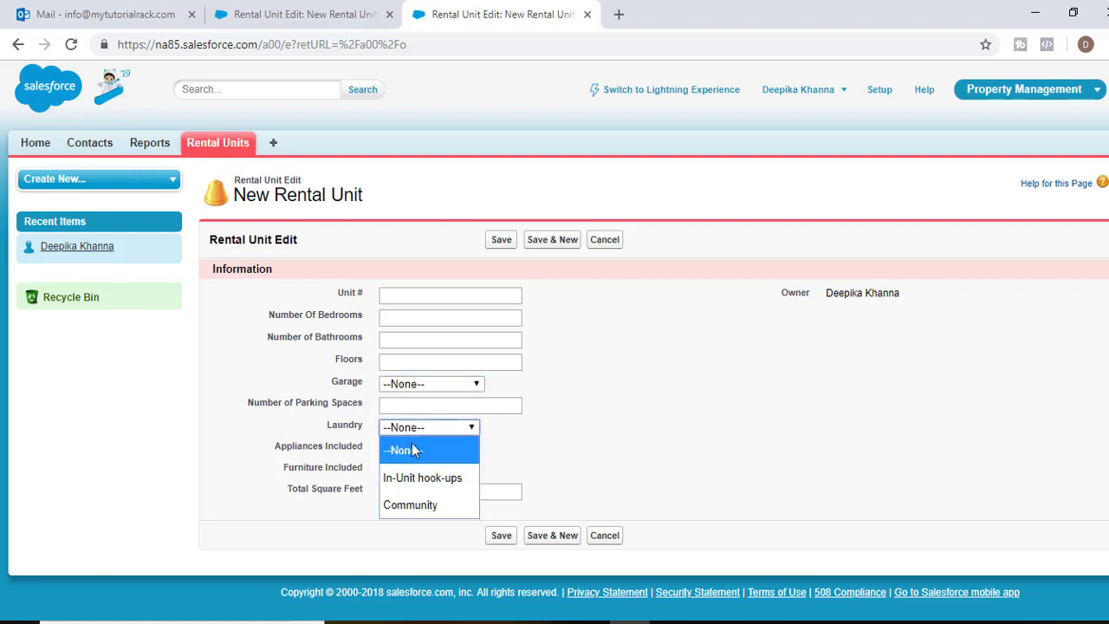
left_click(307, 475)
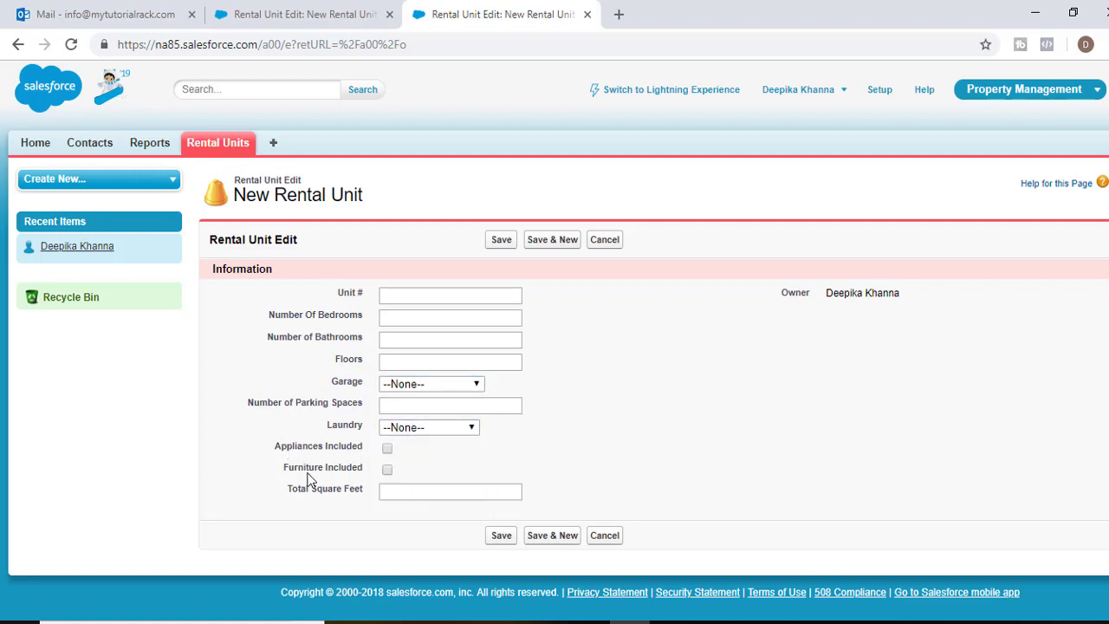
left_click(387, 448)
left_click(387, 470)
Return to PowerPoint slide 4 listing the remaining Rental Unit fields: Air Conditioning, Heating, Pets Allowed, Utilities Included
left_click(672, 623)
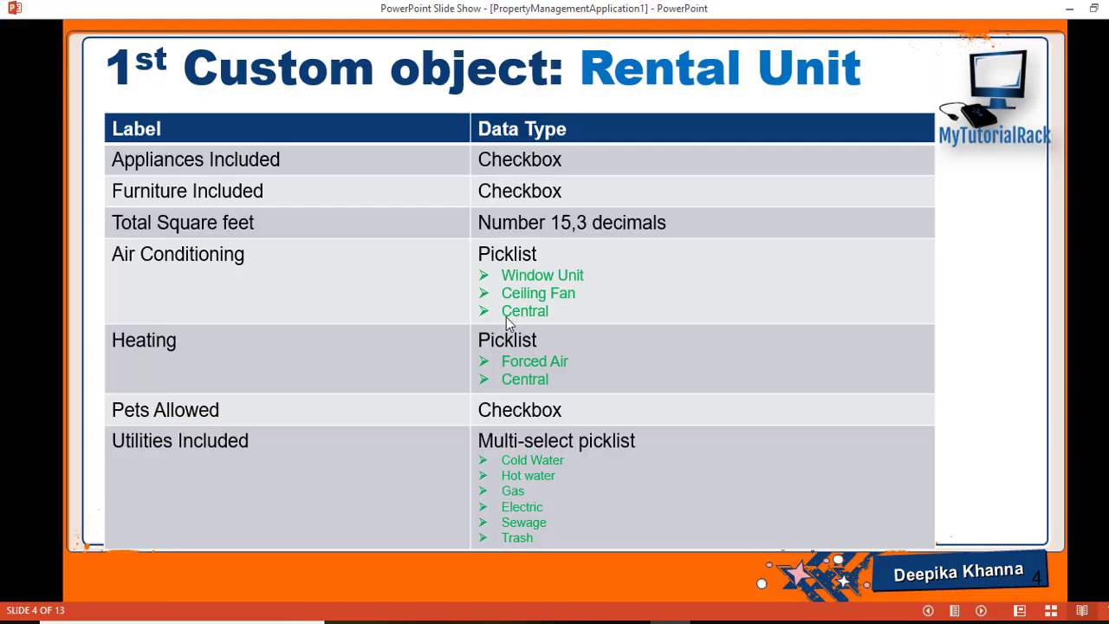